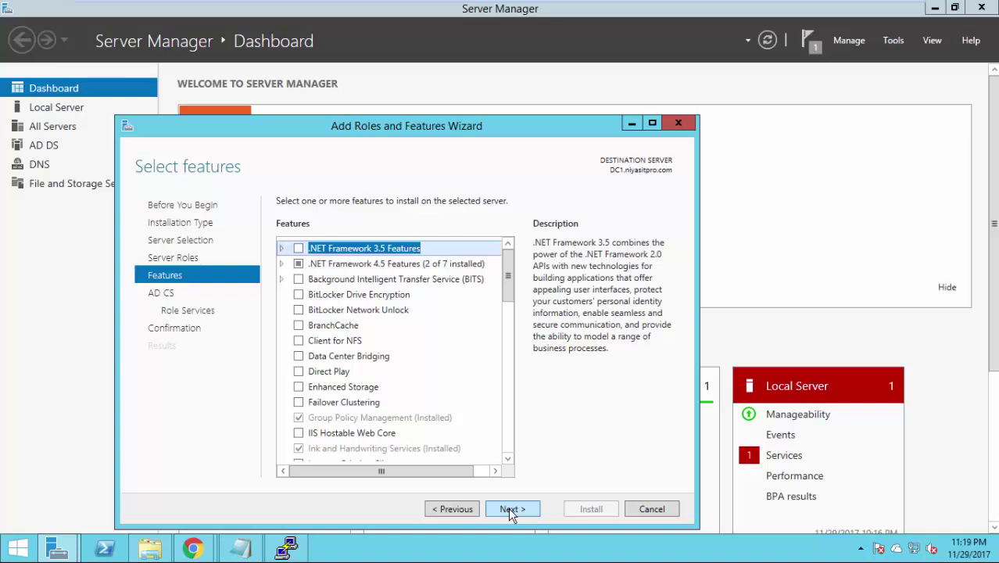
Add Certification Authority Web Enrollment with its required IIS features and reach the confirmation page.
click(510, 510)
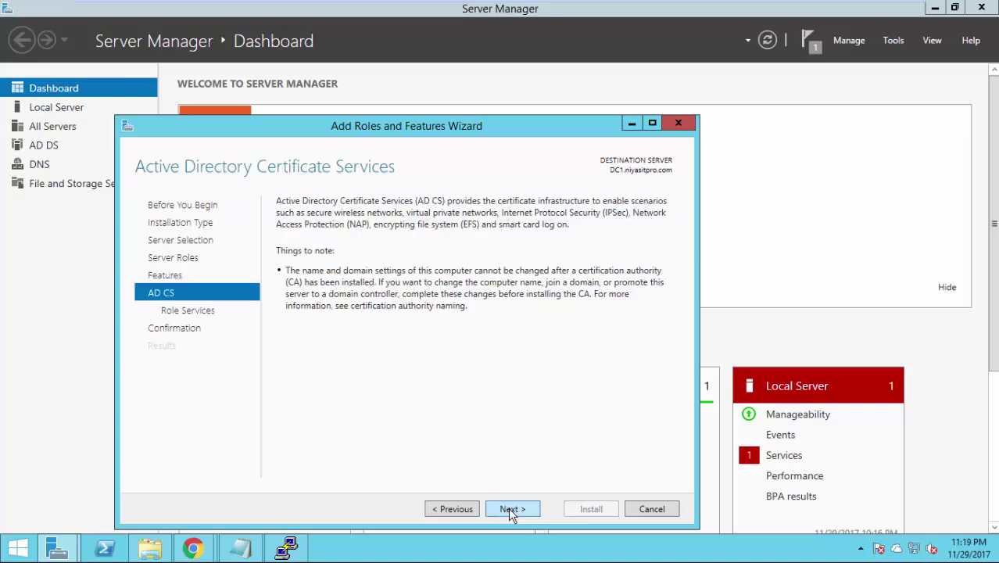
click(510, 510)
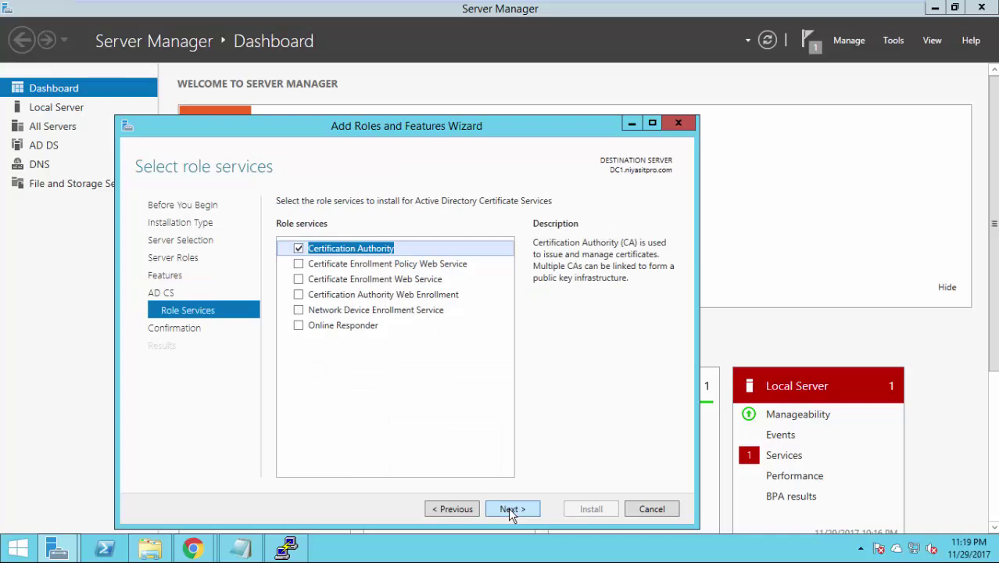
click(298, 295)
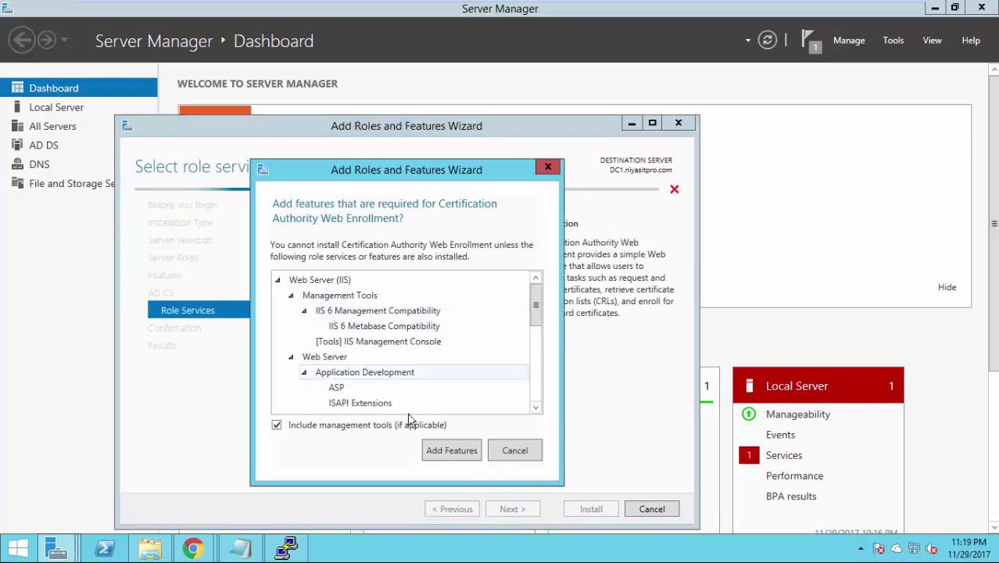
click(438, 451)
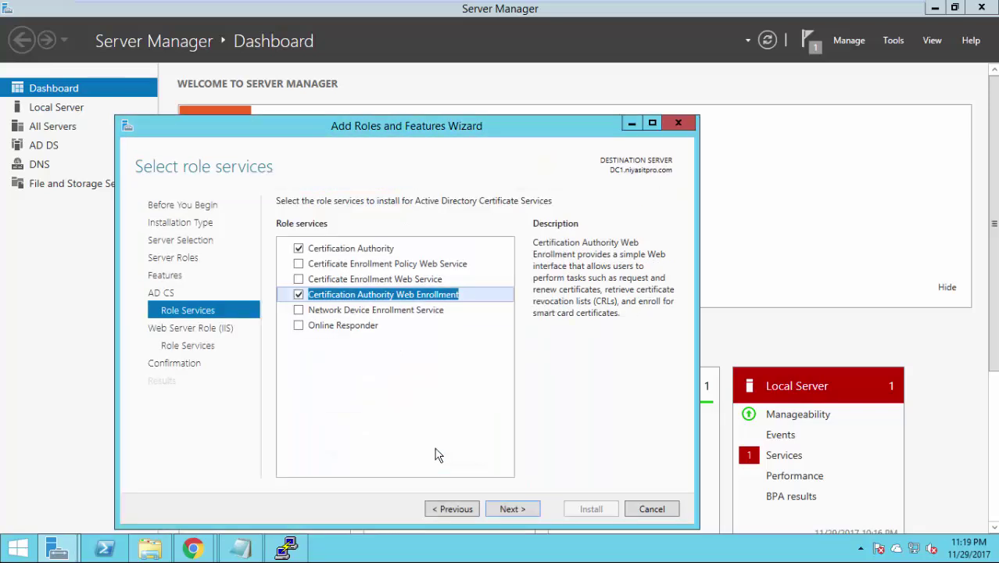
click(505, 510)
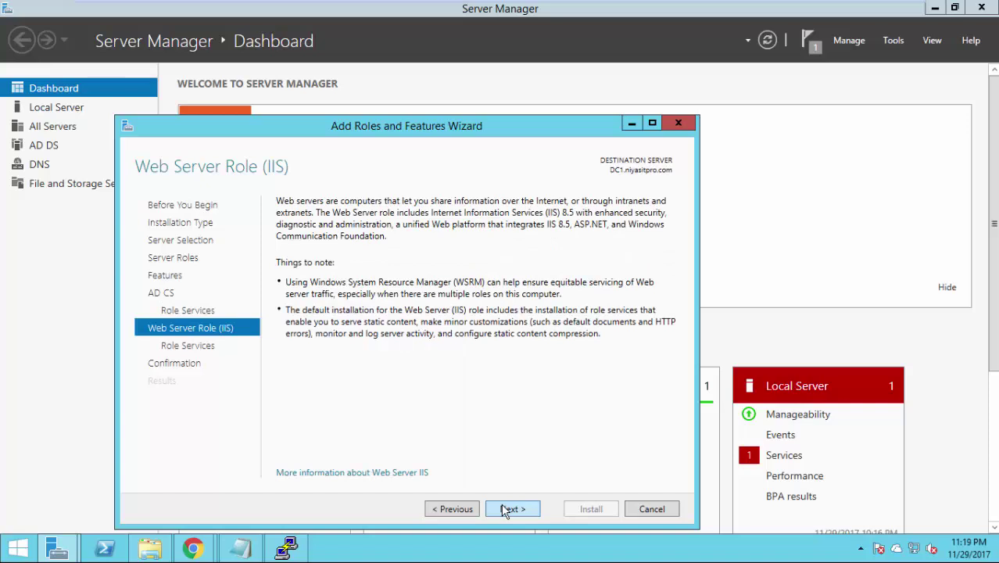
click(505, 510)
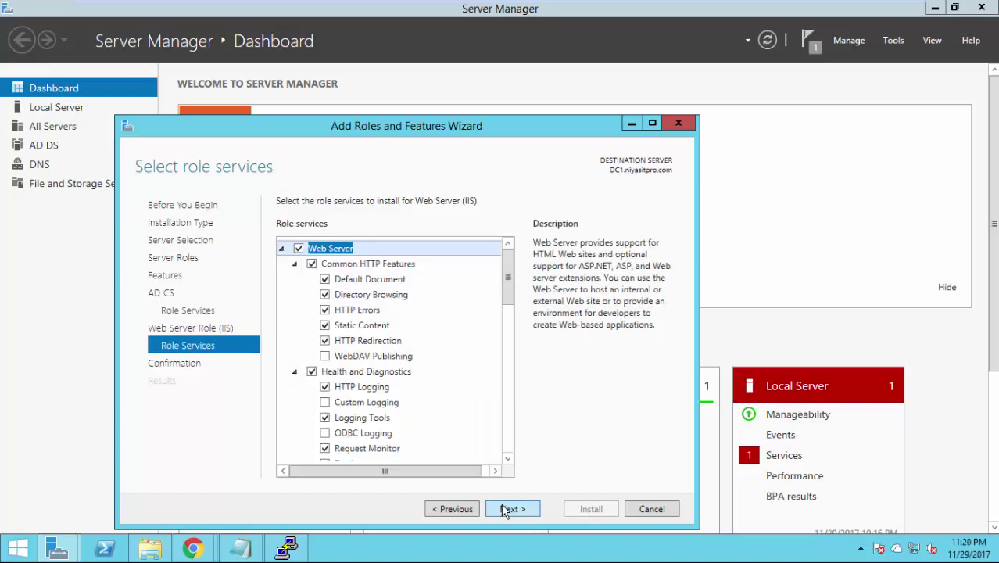
click(505, 510)
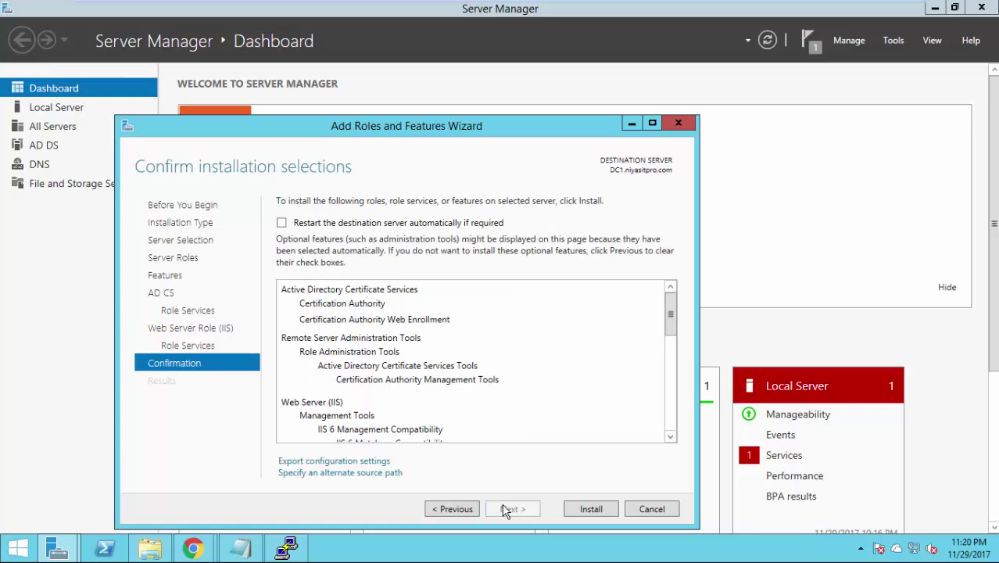
Install the Certification Authority, Web Enrollment and IIS components, then close the finished wizard.
click(587, 513)
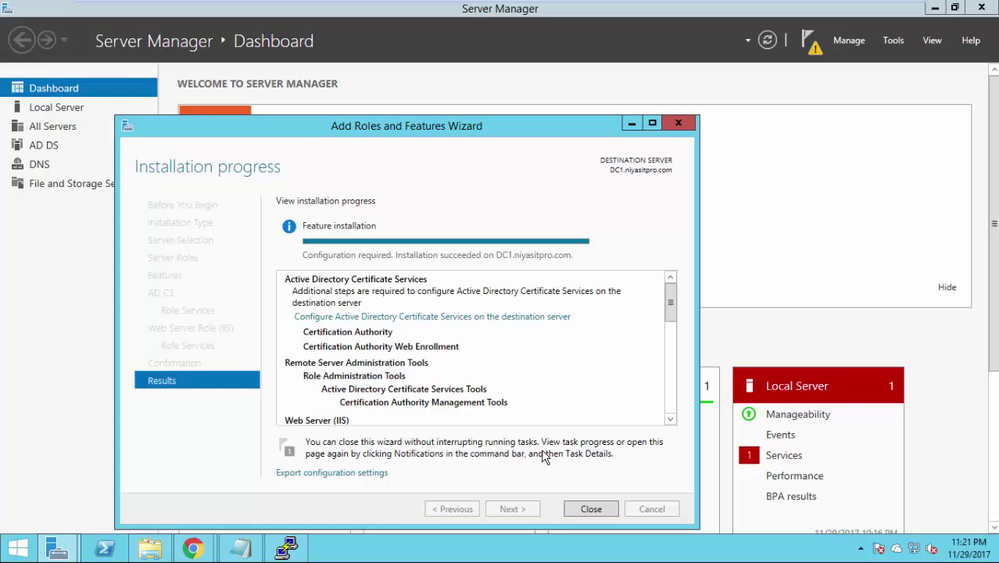
click(586, 508)
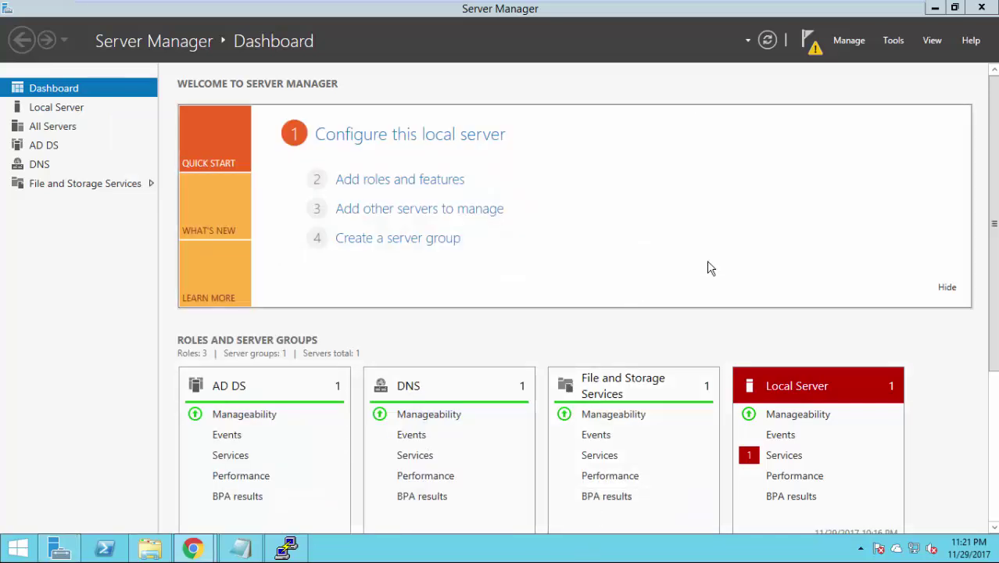
From the notifications flag, launch 'Configure Active Directory Certificate Services on the destination server'.
click(813, 46)
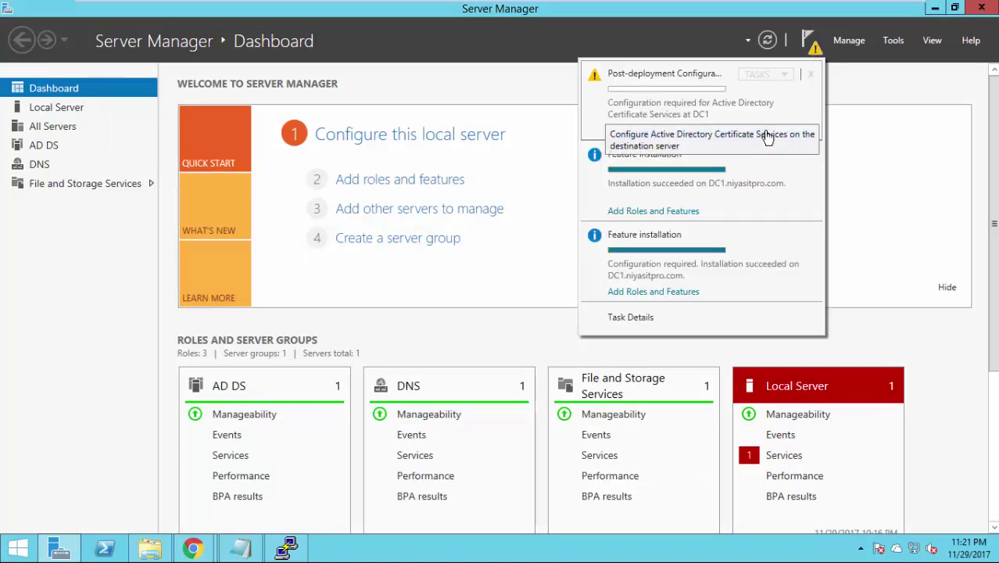
click(716, 131)
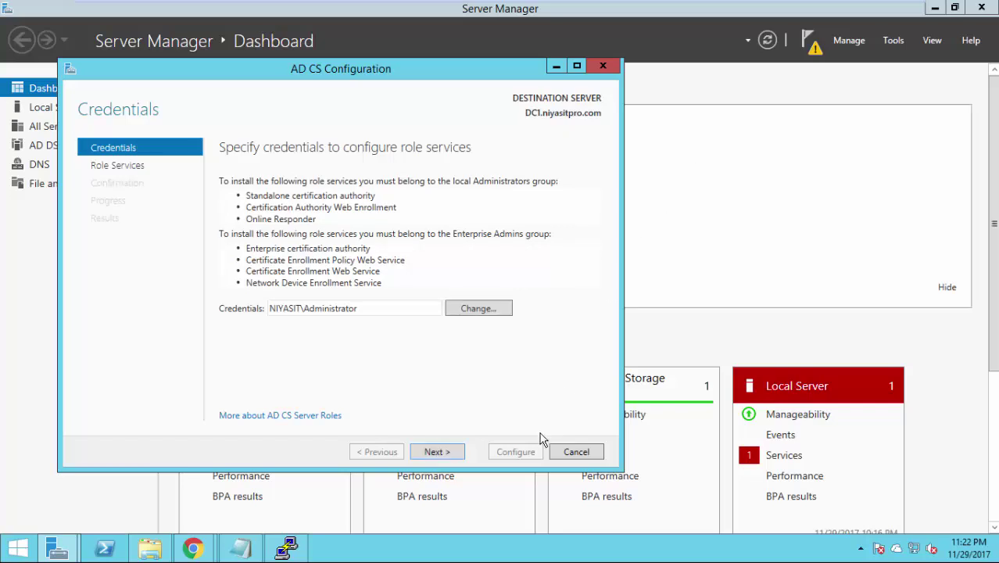
Select Certification Authority and Certification Authority Web Enrollment as the role services to configure.
click(441, 453)
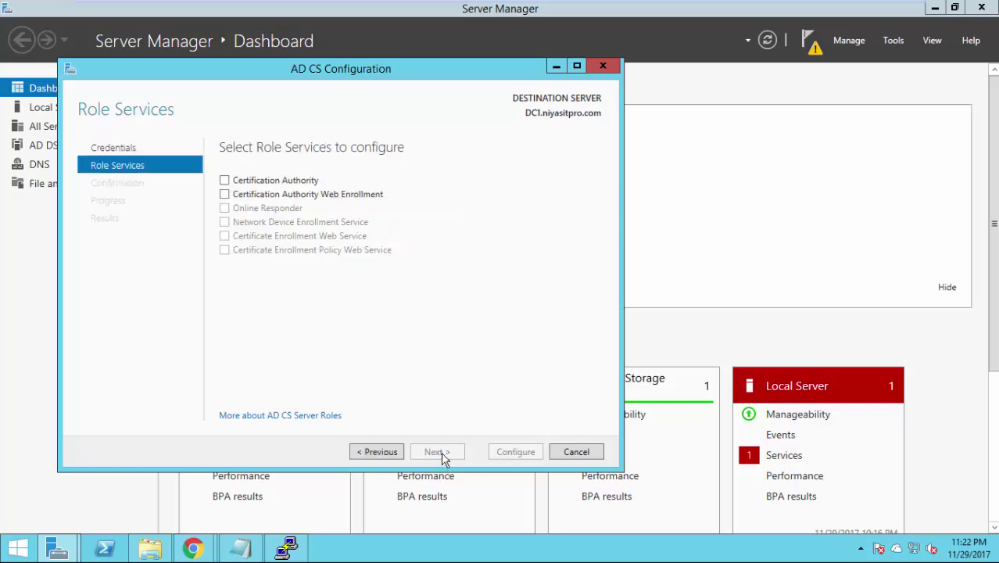
click(308, 183)
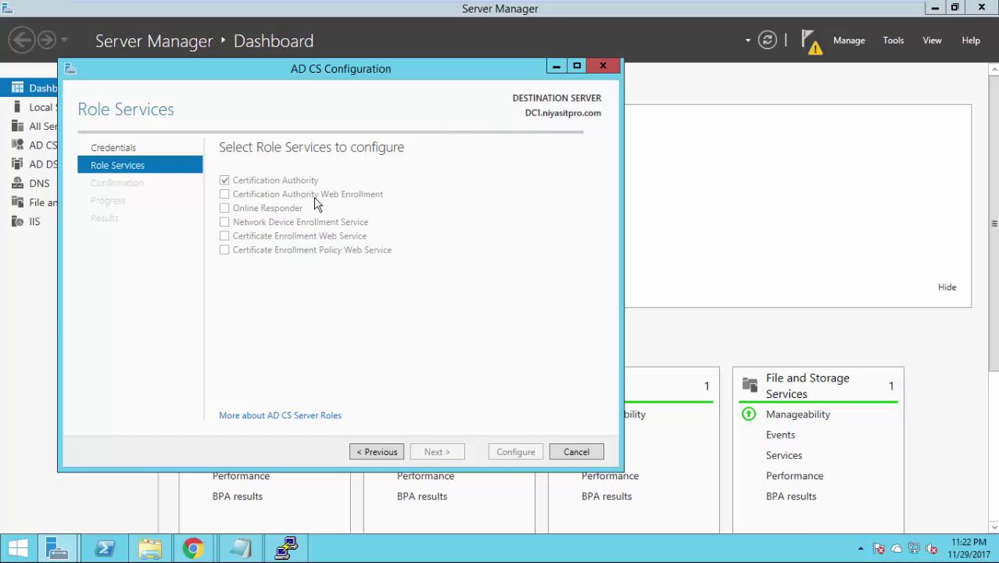
click(315, 199)
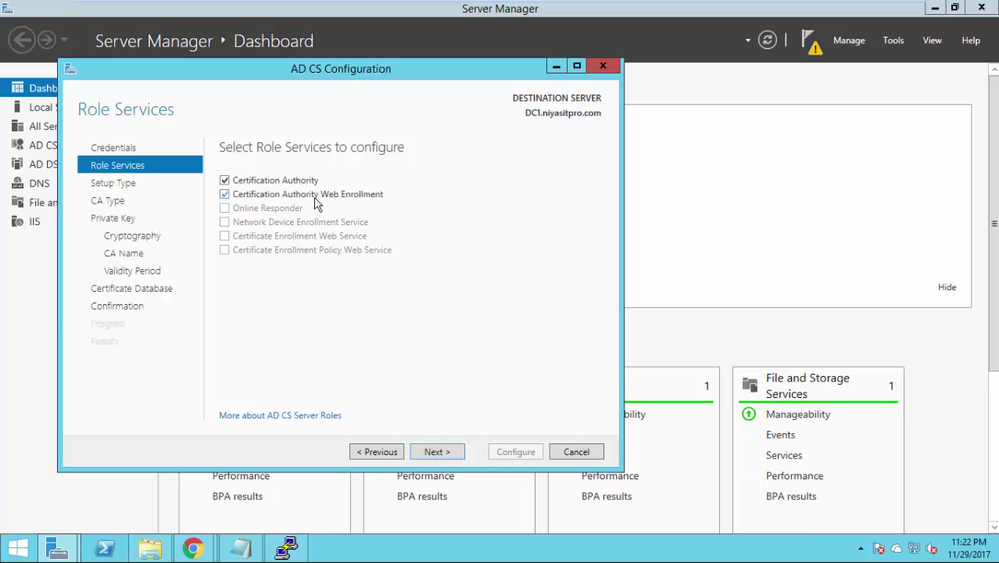
click(443, 452)
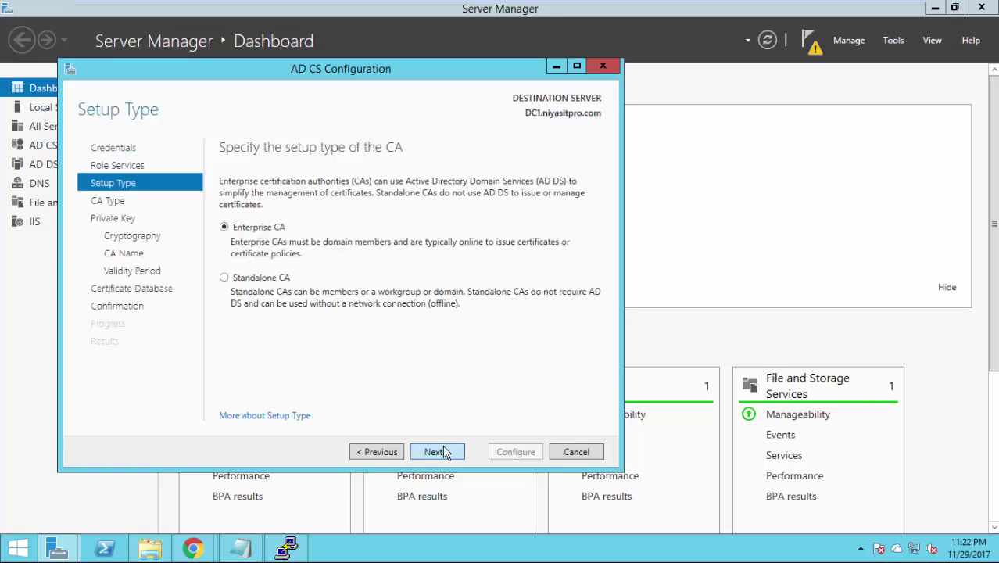
Keep Enterprise Root CA, new 2048-bit SHA1 key, default name, 5-year validity, and apply.
click(446, 453)
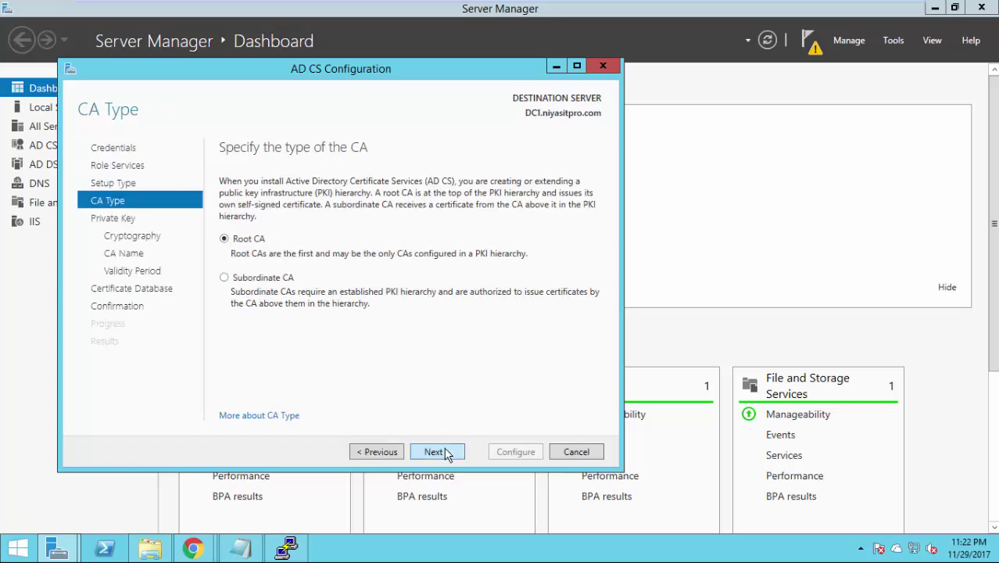
click(445, 452)
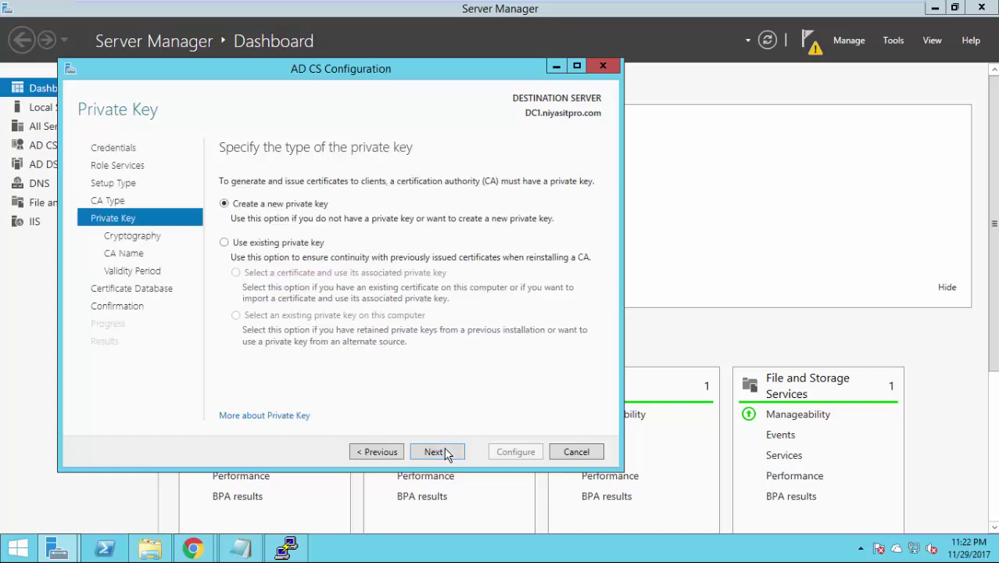
click(447, 457)
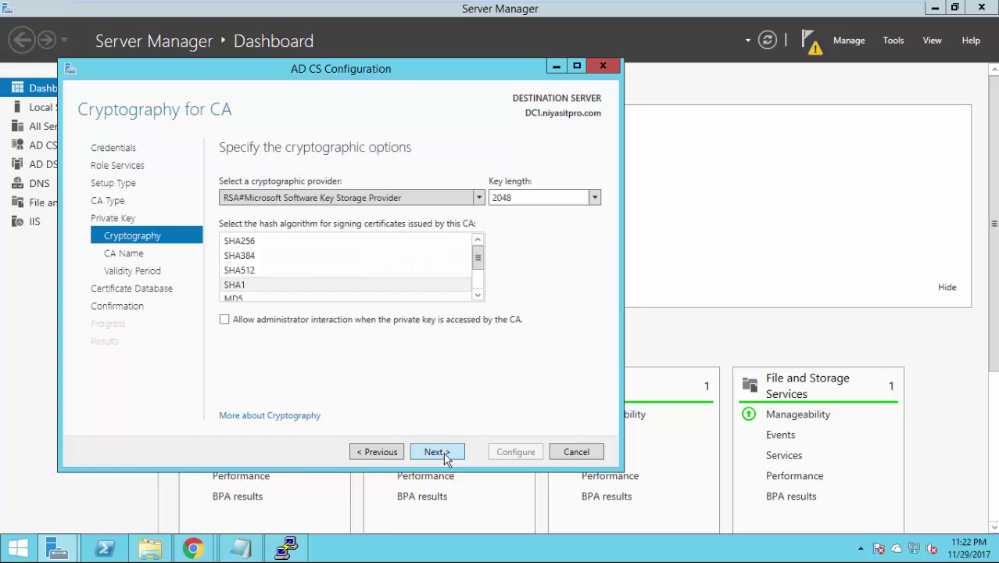
click(445, 457)
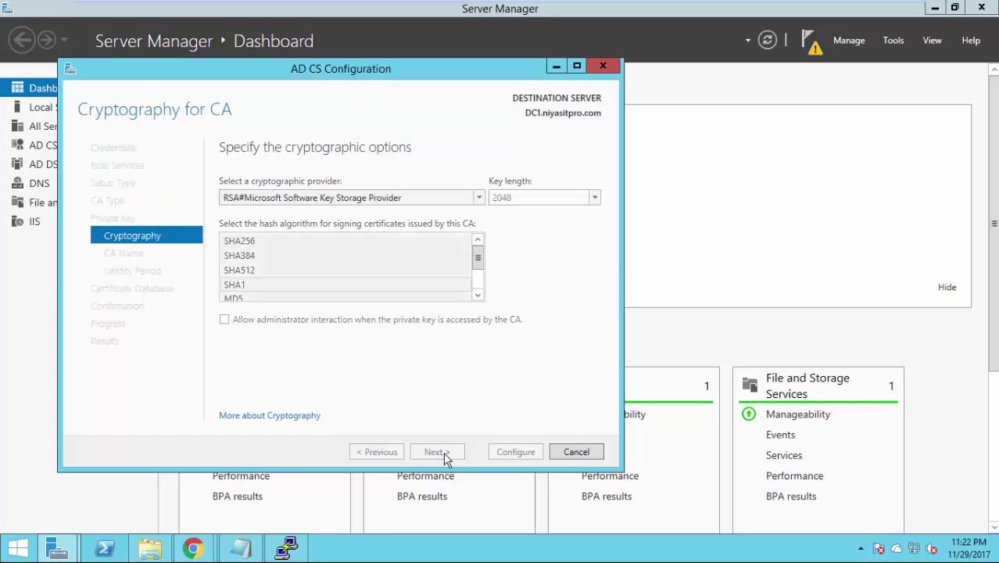
click(446, 458)
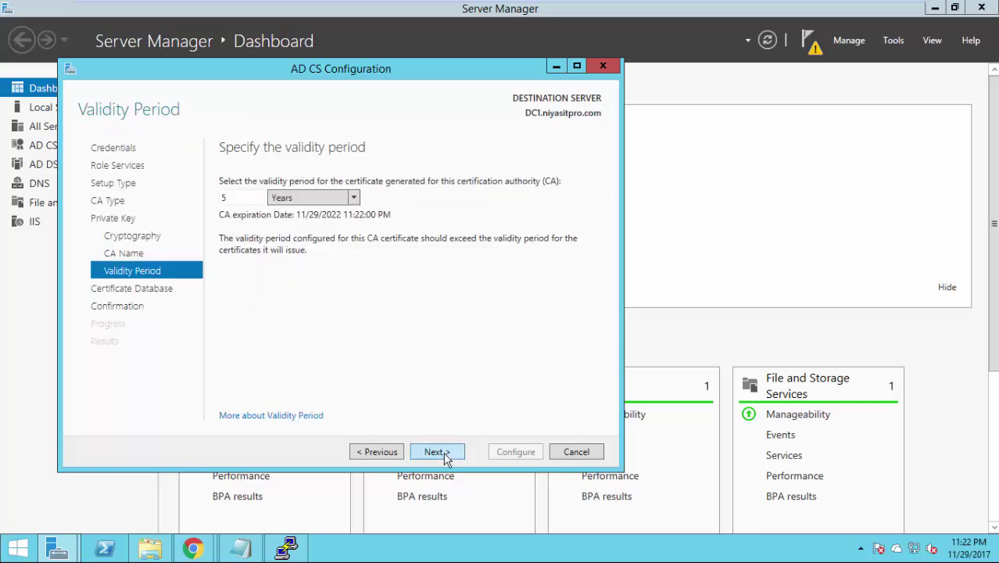
click(446, 457)
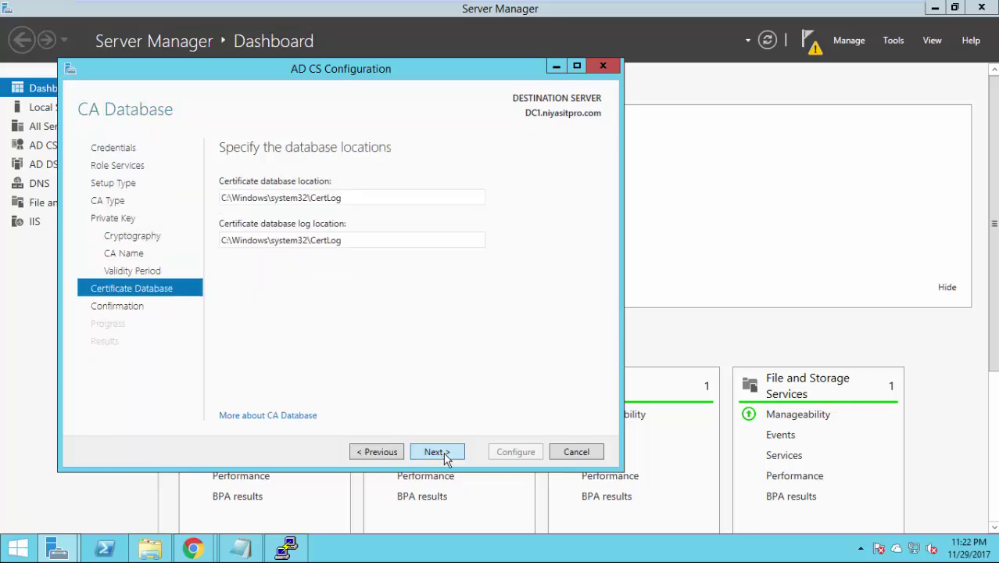
click(436, 452)
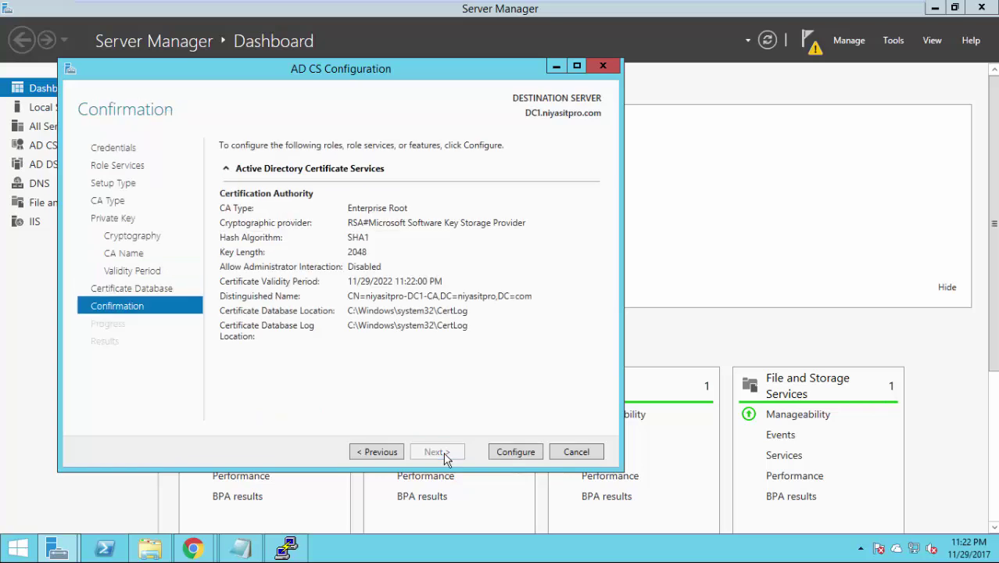
click(504, 453)
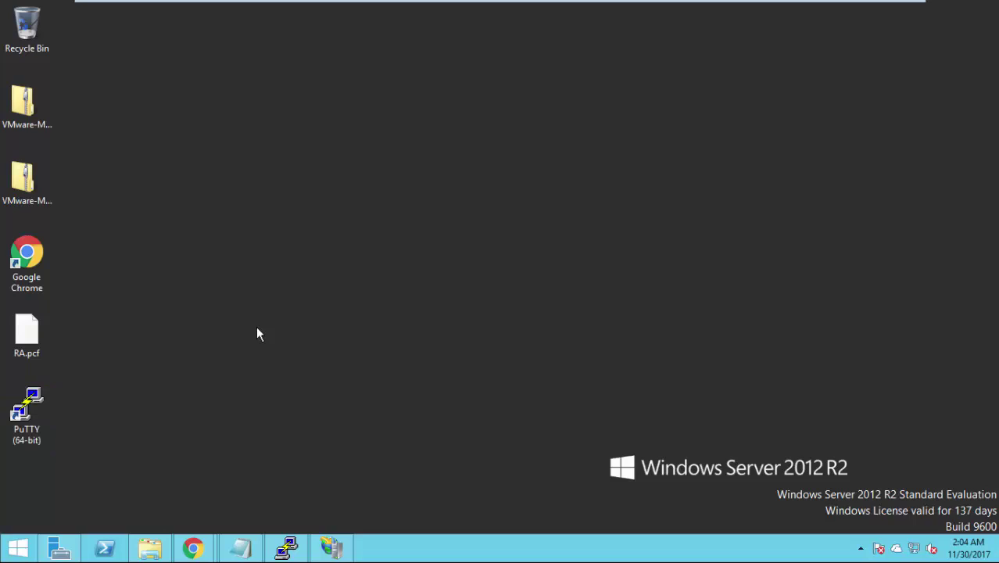
Open the Run prompt through Windows search and enter certtmpl.msc.
key(super)
text(run)
key(Return)
text(cert)
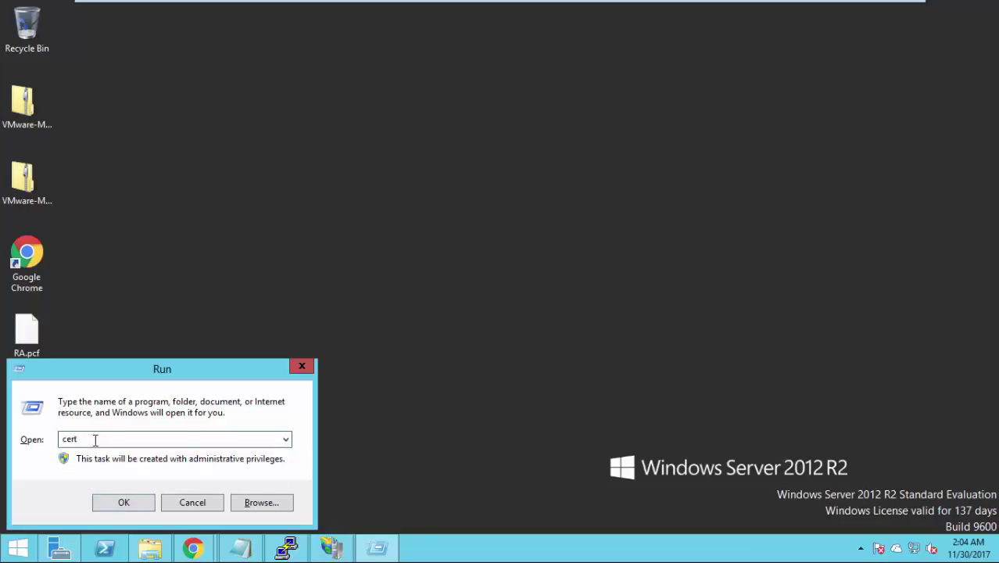
text(tmpl.msc)
Launch the Certificate Templates Console and duplicate the Web Server template.
key(Return)
click(288, 262)
scroll(288, 266, down, 1)
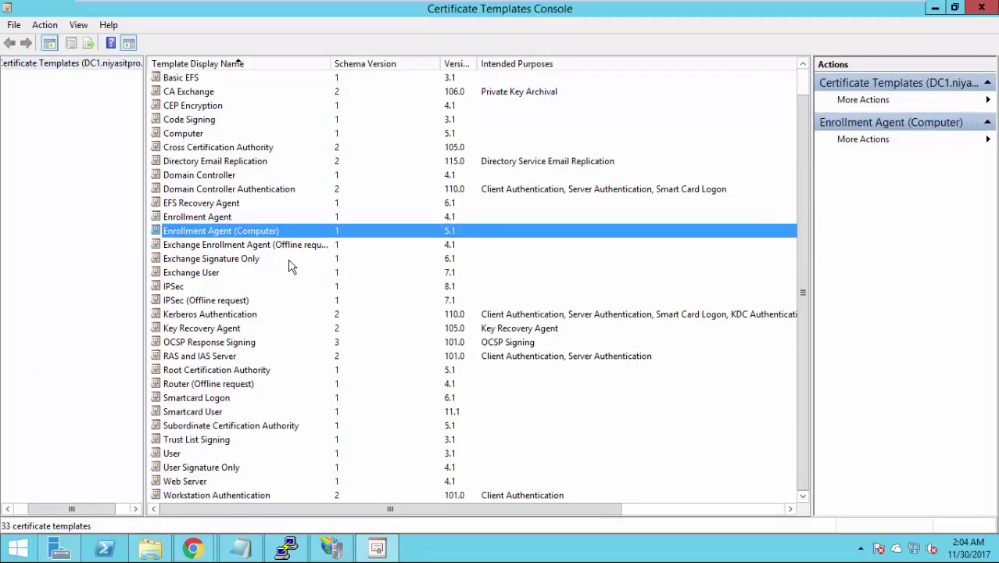
right_click(167, 482)
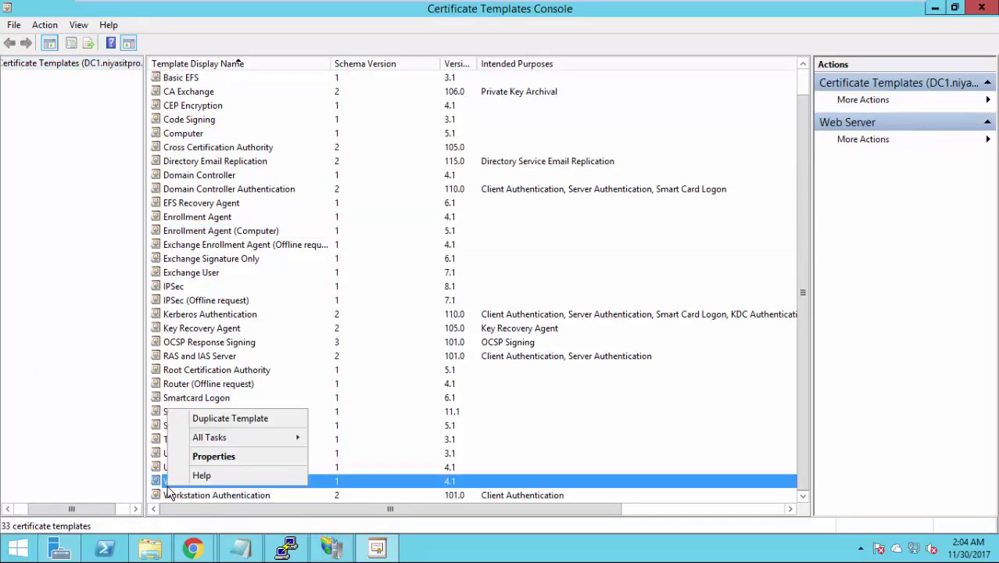
click(223, 422)
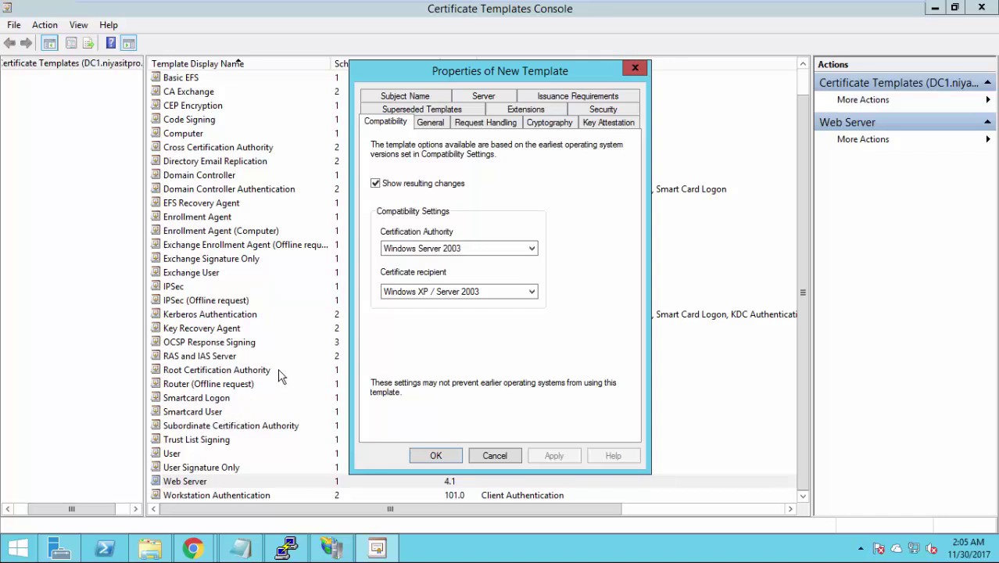
Set compatibility to a Windows Server 2008 CA and Windows 8.1 / Server 2012 R2 recipients.
click(451, 251)
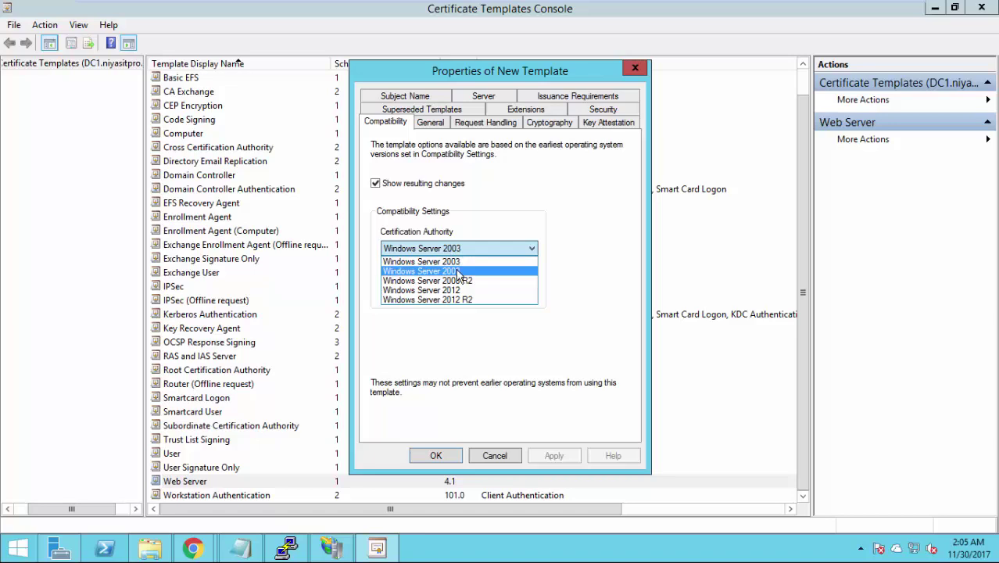
click(458, 271)
click(461, 290)
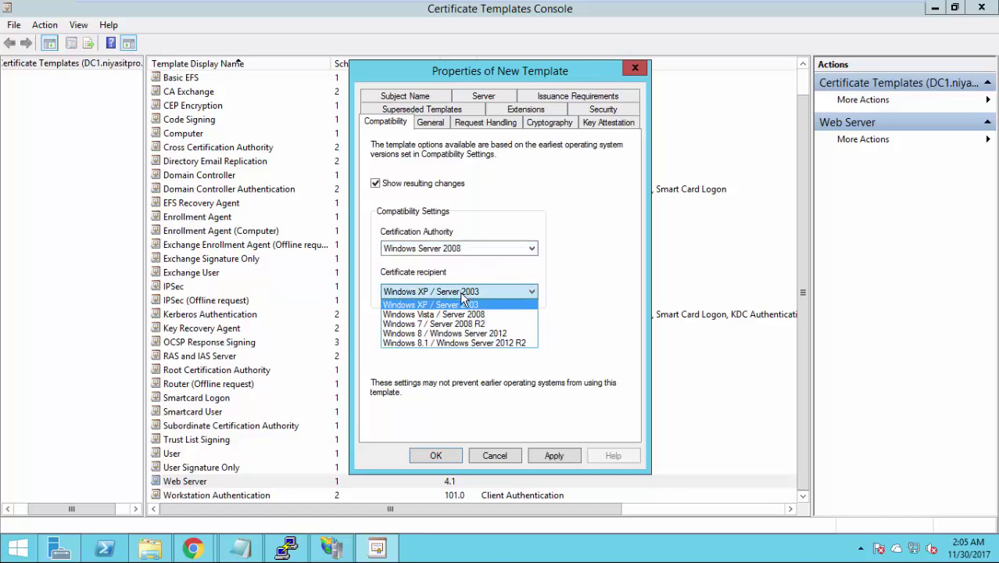
click(462, 344)
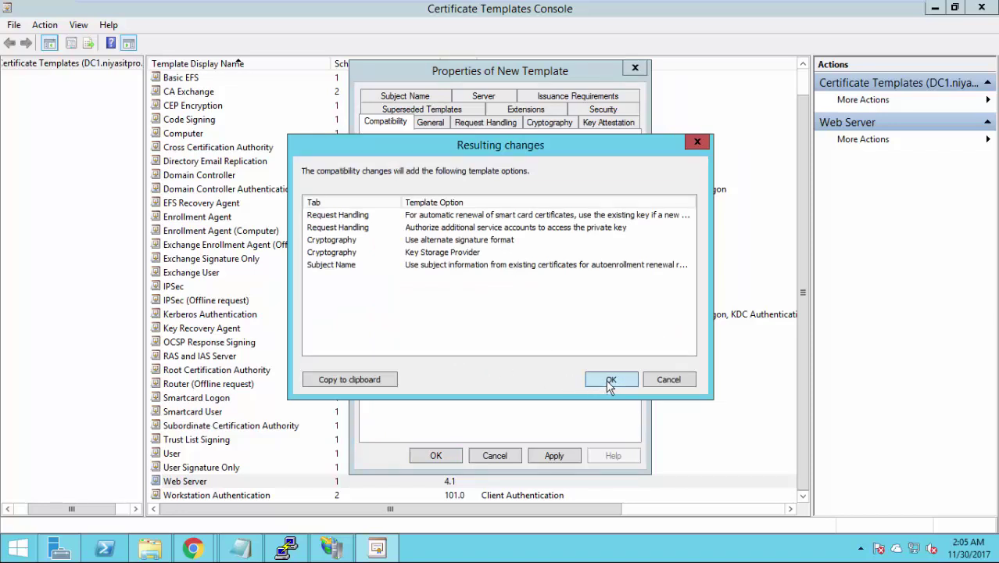
click(610, 382)
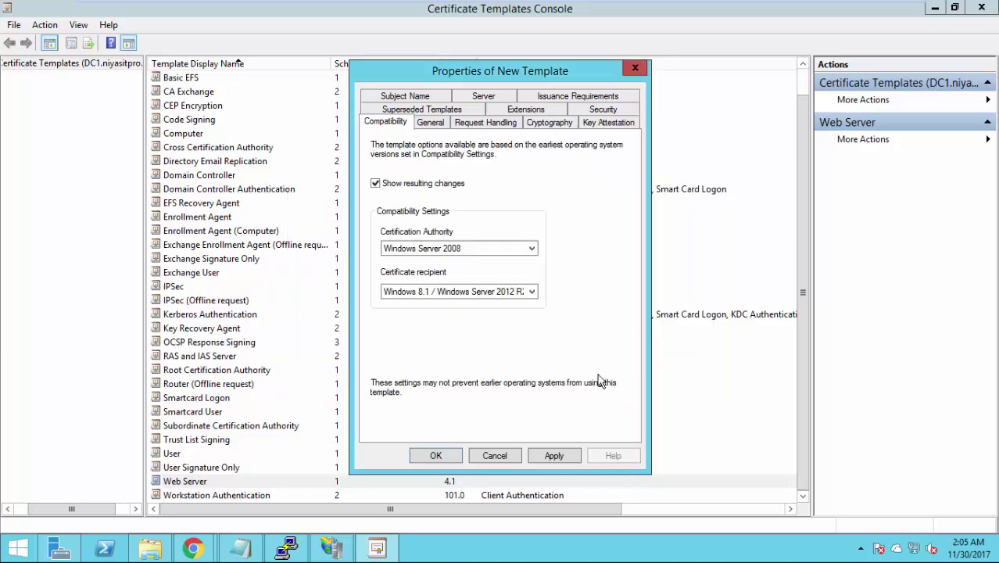
Name the template 'vSphere 6.0' and set its validity period to 5 years.
click(429, 124)
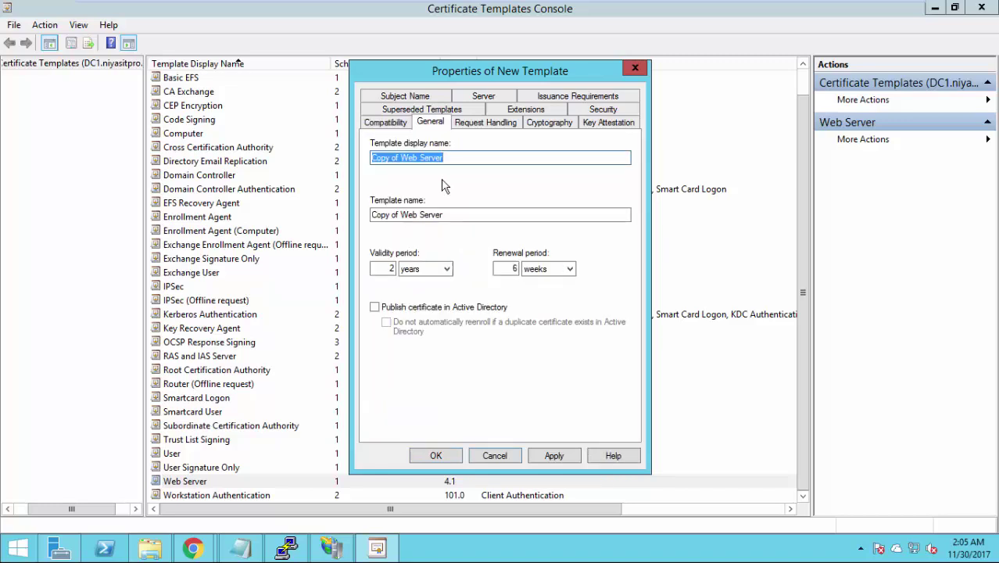
text(vS)
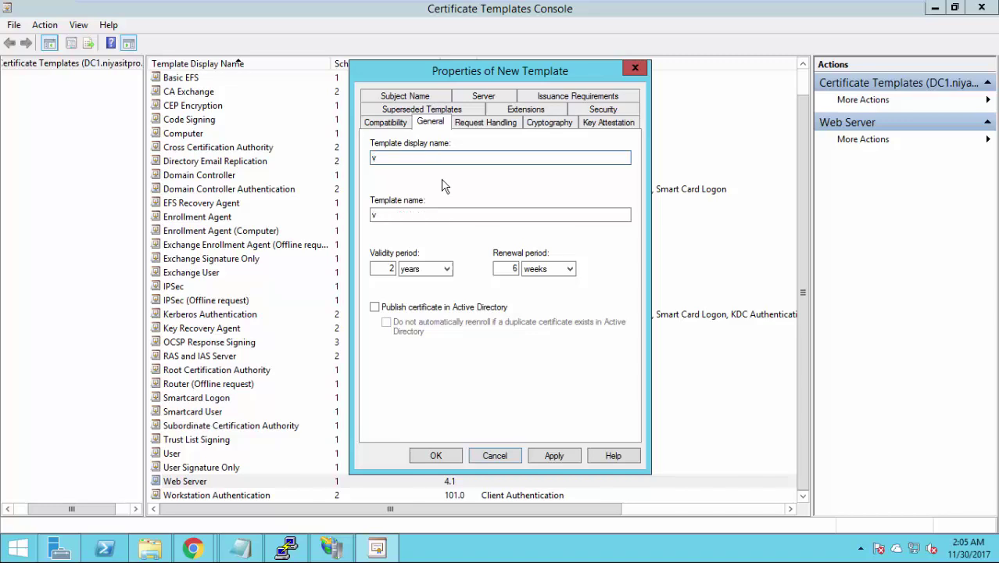
text(phere 6.0)
double_click(391, 268)
text(5)
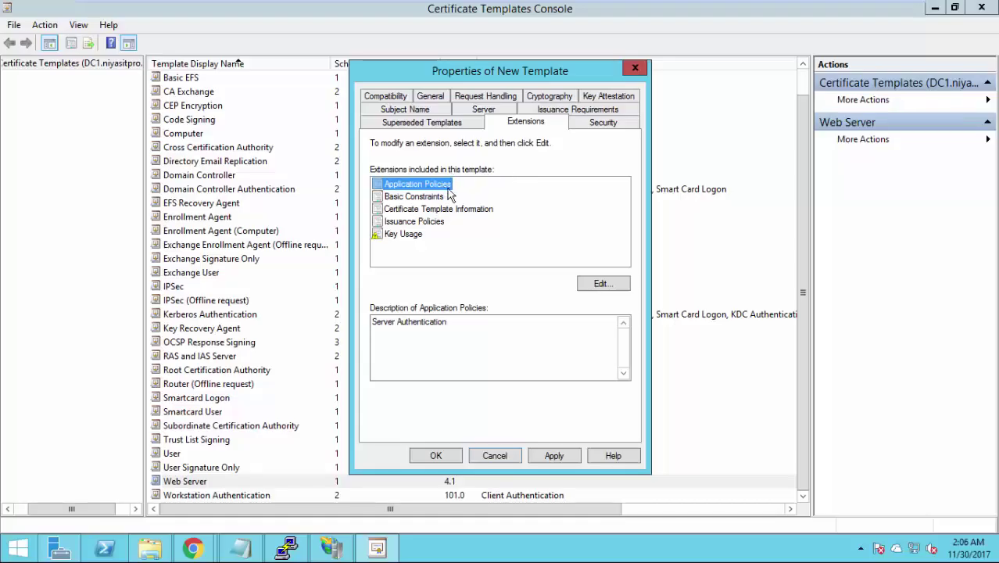
Inspect the Server Authentication application policy without making changes.
click(600, 287)
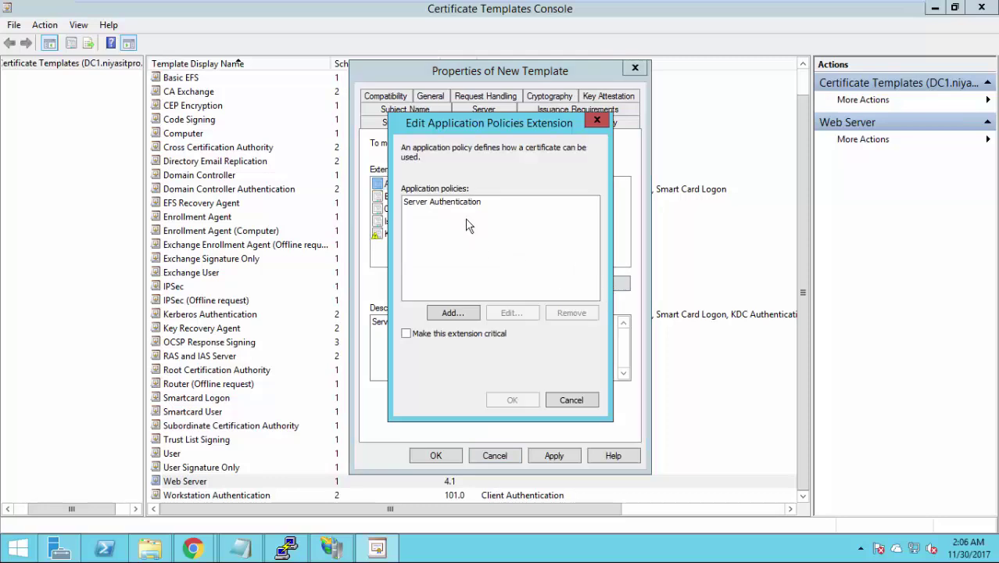
click(437, 202)
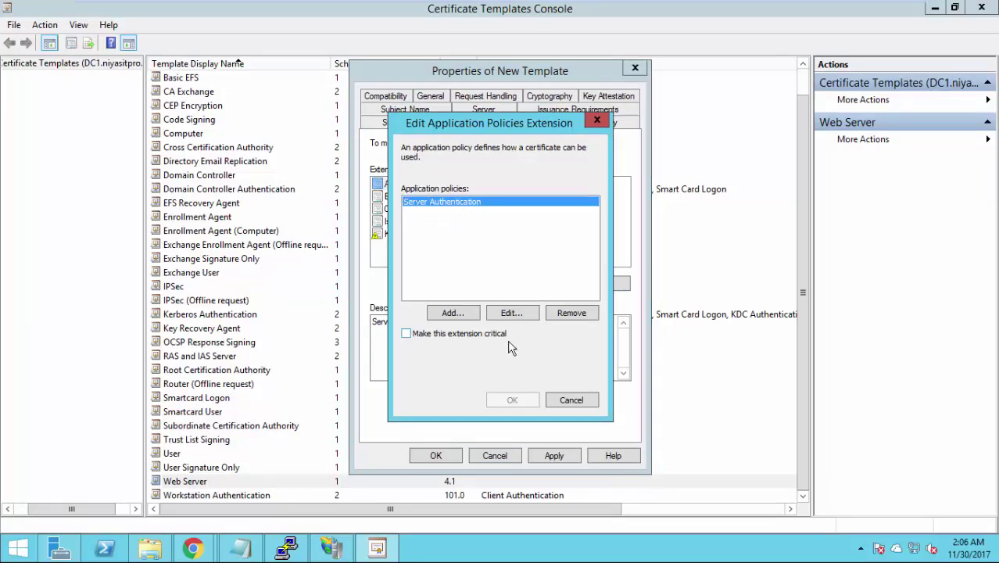
click(570, 402)
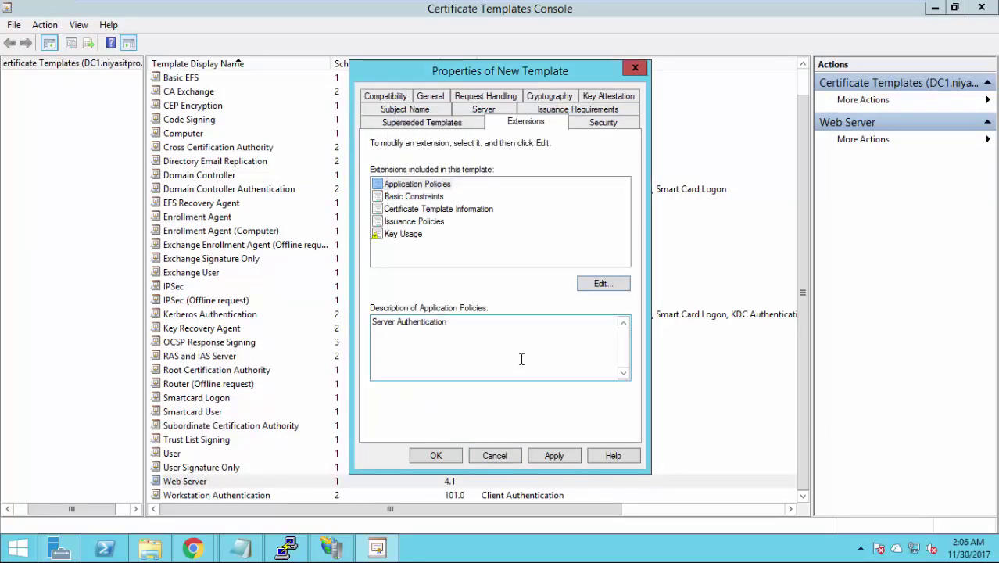
Add signature as proof of origin (nonrepudiation) to the template's Key Usage extension.
click(404, 234)
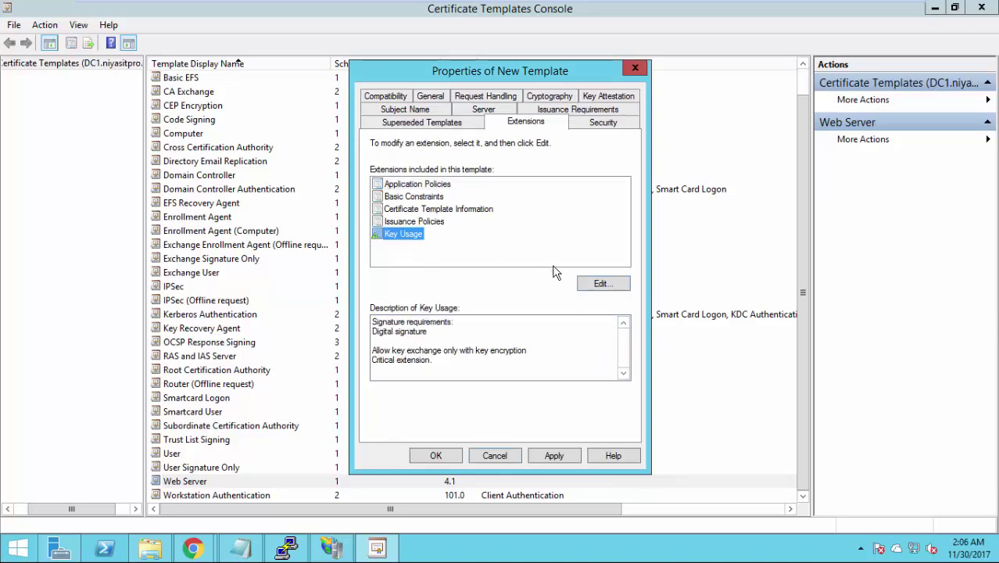
click(602, 285)
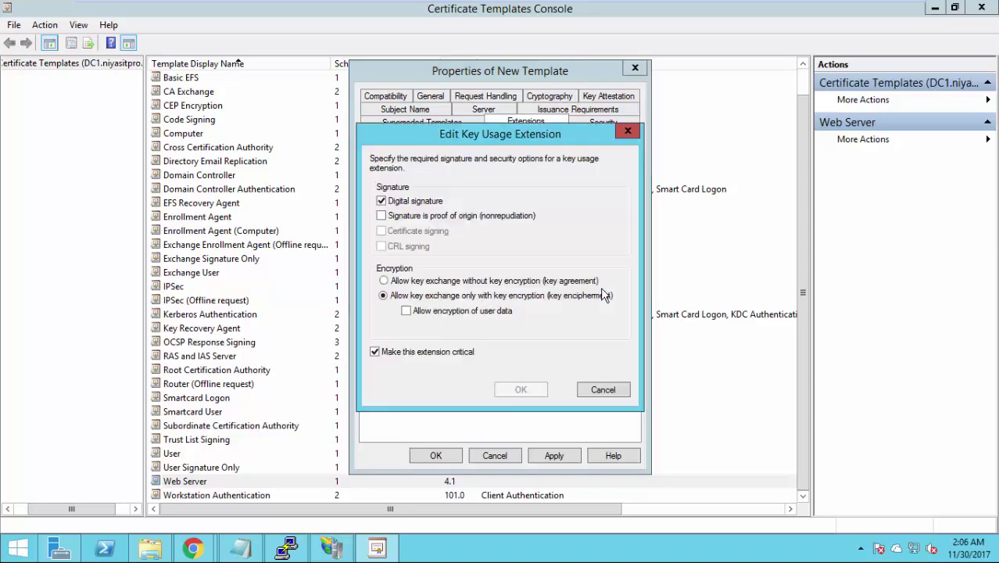
click(395, 219)
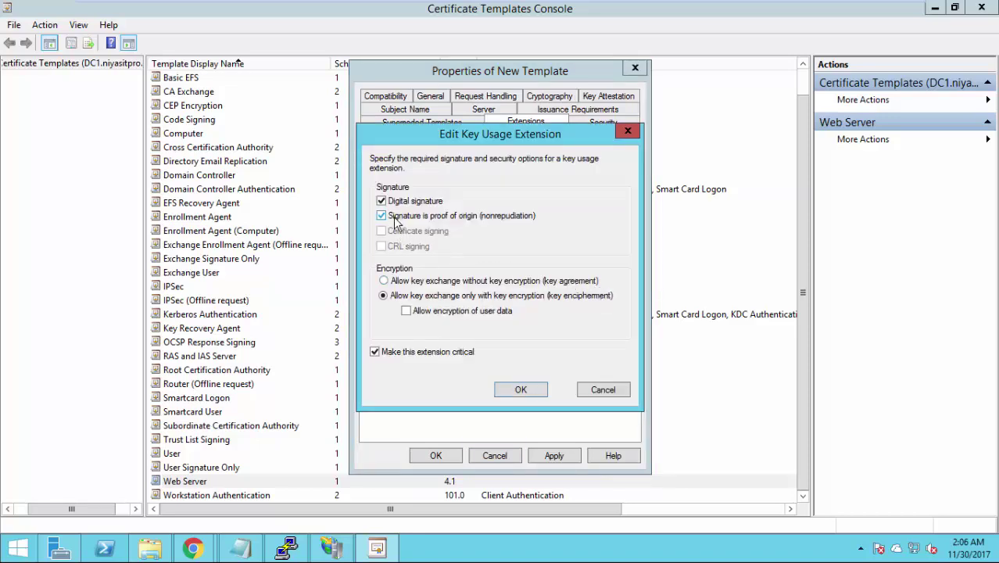
click(501, 392)
click(588, 125)
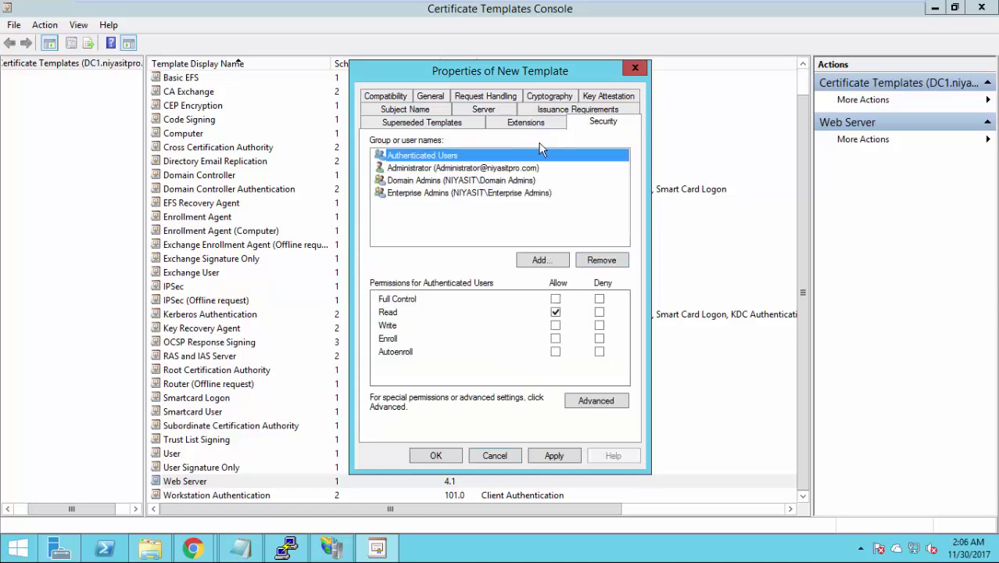
Allow Enroll permission for Administrator and save the vSphere 6.0 template.
click(420, 173)
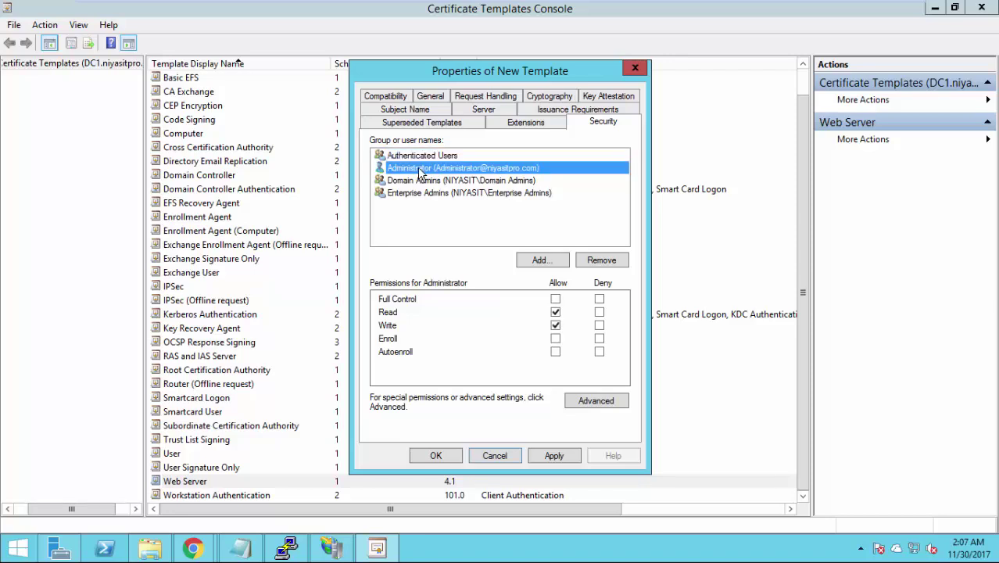
click(555, 339)
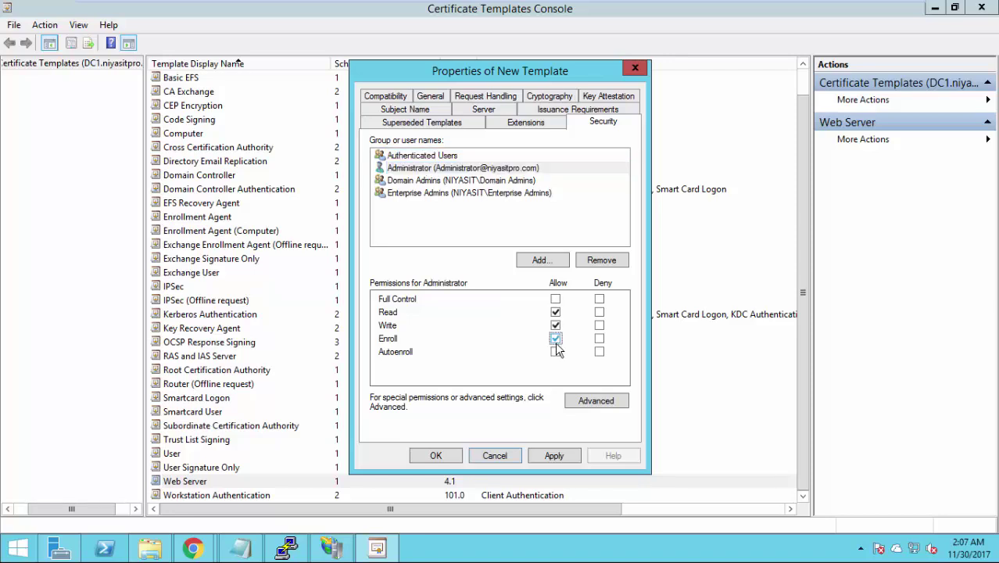
click(438, 456)
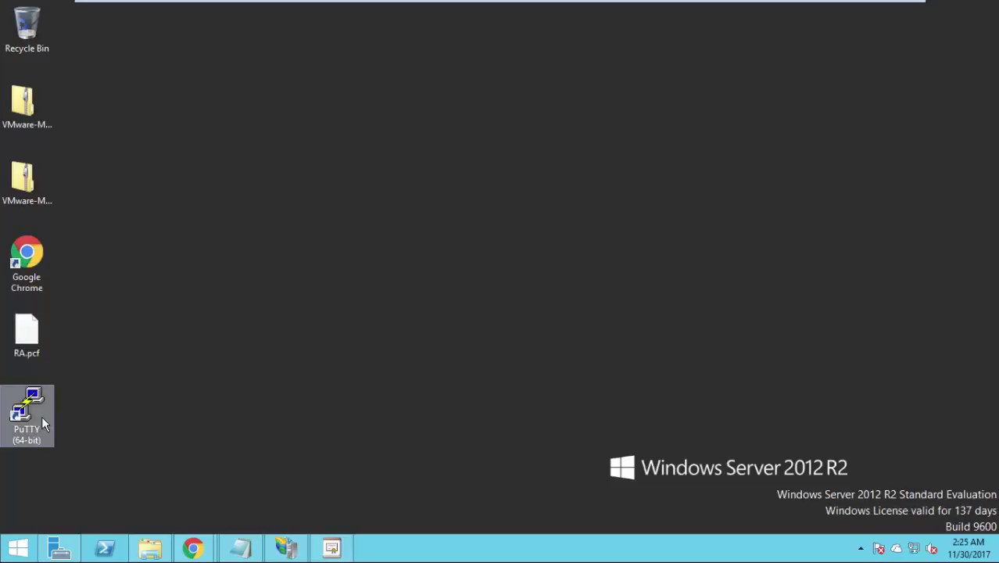
Launch PuTTY and connect over SSH to host 192.168.1.111.
double_click(42, 419)
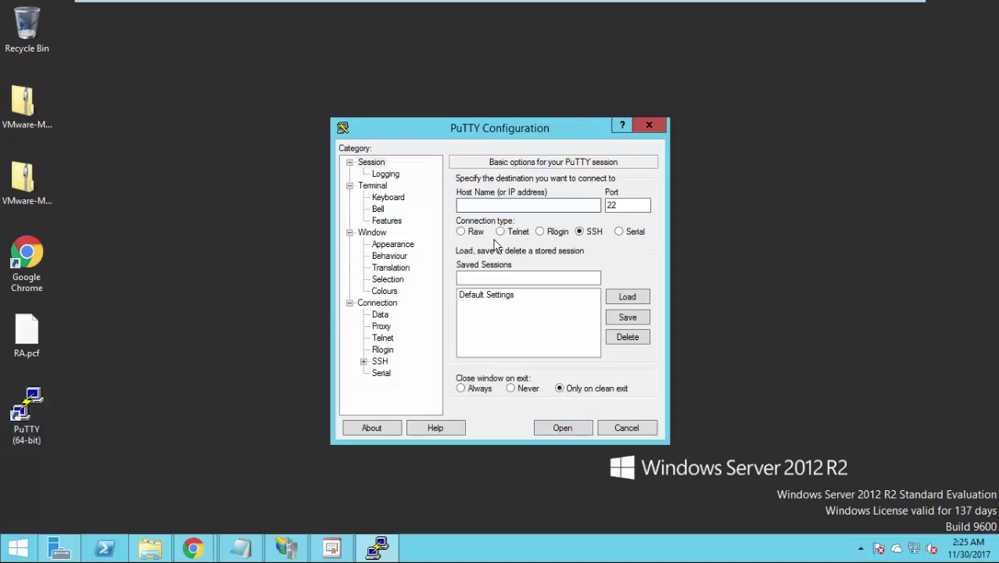
text(1925)
key(BackSpace)
text(.168.1.111)
key(Return)
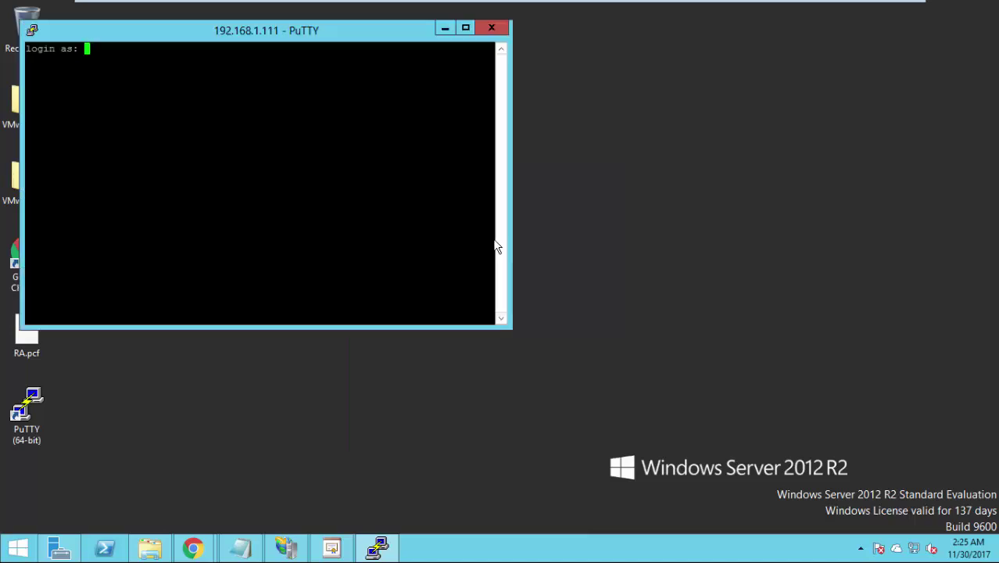
Log in as root with the account password and start typing 'shell.set -e'.
text(root)
key(Return)
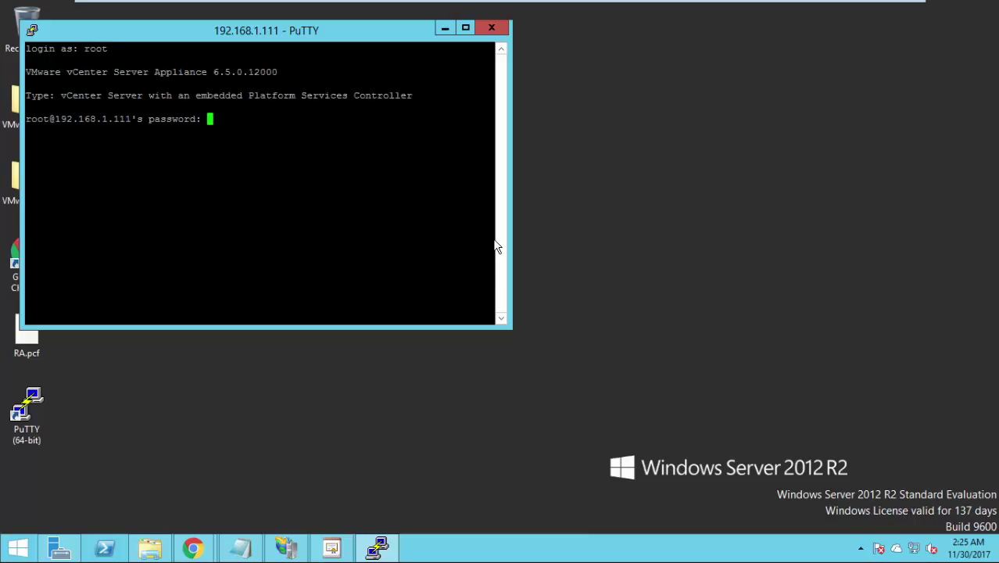
key(Return)
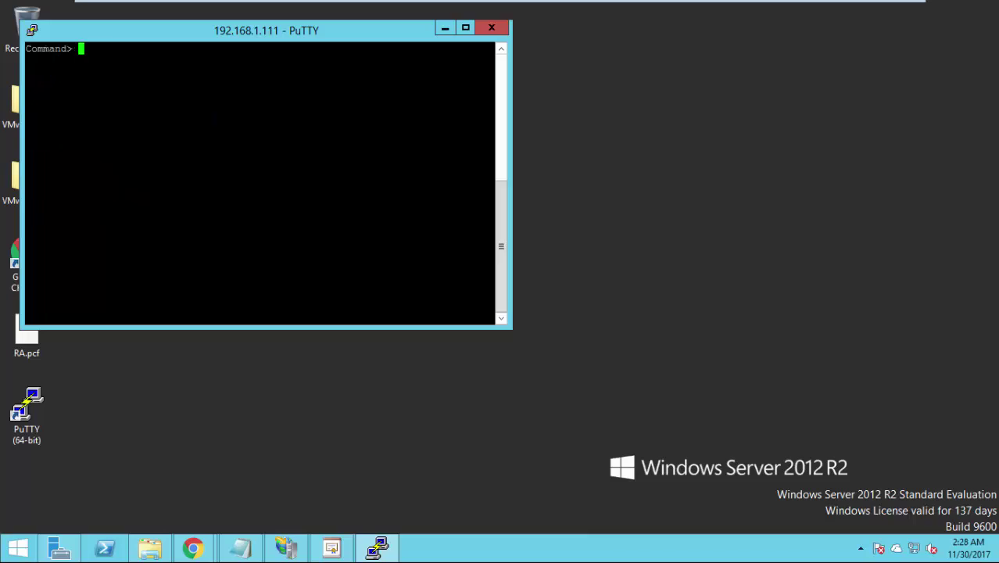
Run 'shell.set --enabled True' at the Command> prompt, then 'shell' to reach the root prompt.
text(shell)
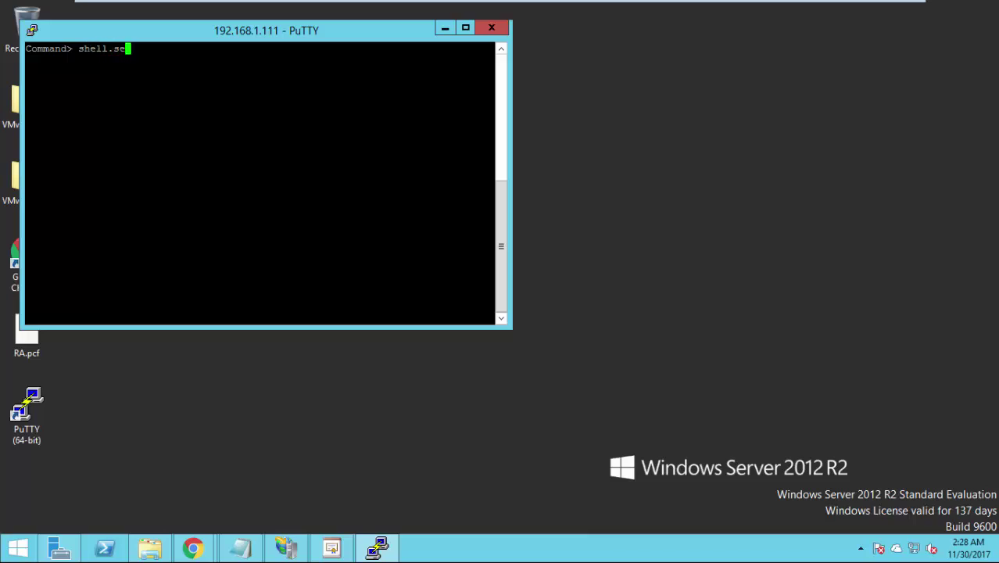
Log in as root with the account password and start typing 'shell.set -e'.
Run 'shell.set --enabled True' at the Command> prompt, then 'shell' to reach the root prompt.
text(.set -e)
key(BackSpace)
text(-enabled True)
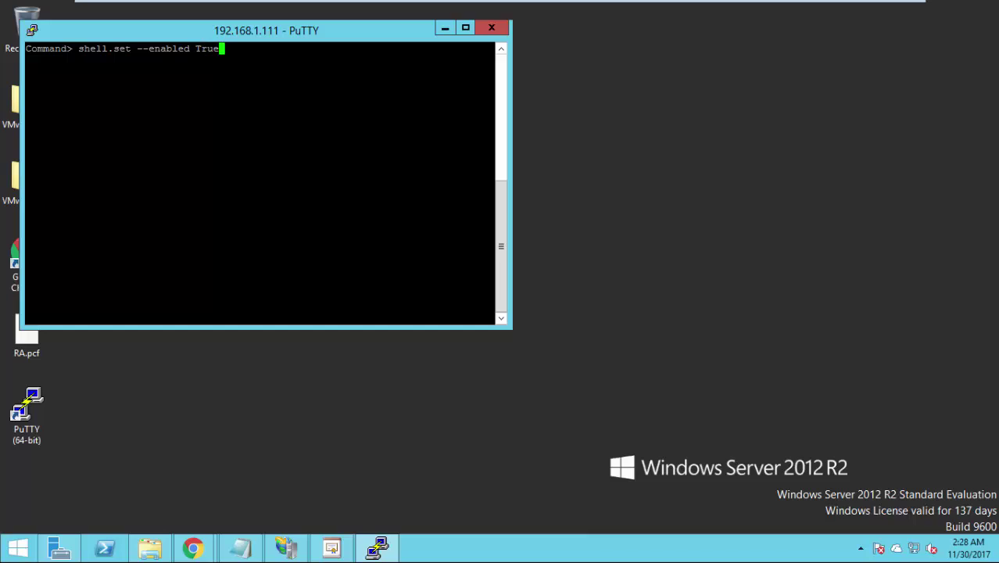
key(Return)
text(shell)
key(Return)
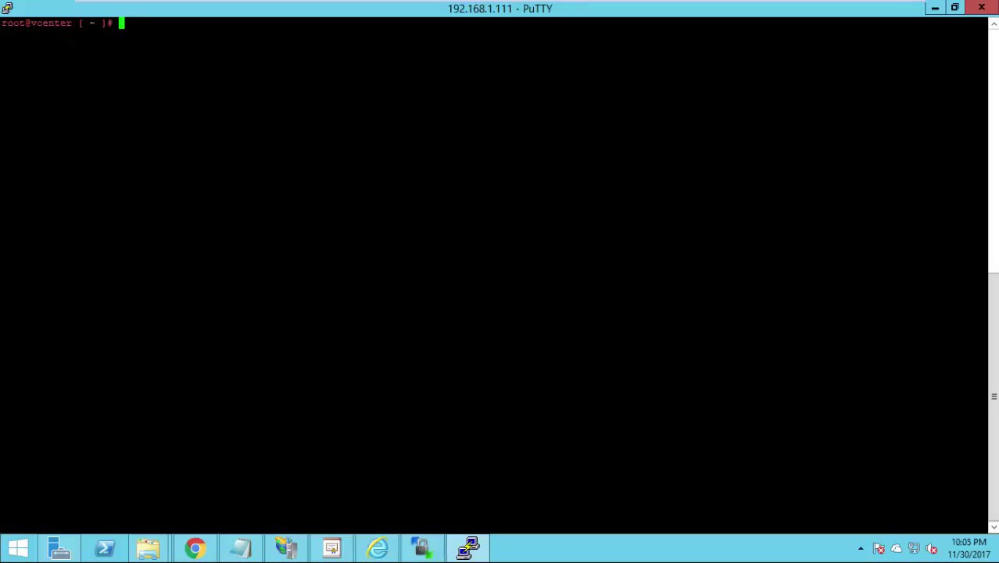
Clear the screen and launch /usr/lib/vmware-vmca/bin/certificate-manager from command history.
text(clear)
key(Return)
text(/usr/lib/vmware-vmca/bin/certificate-manager)
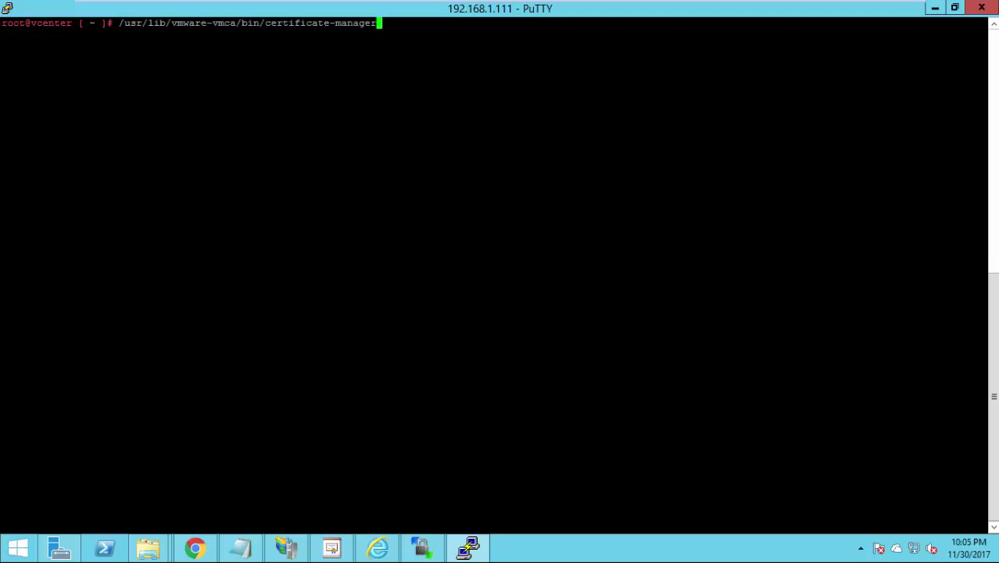
key(Return)
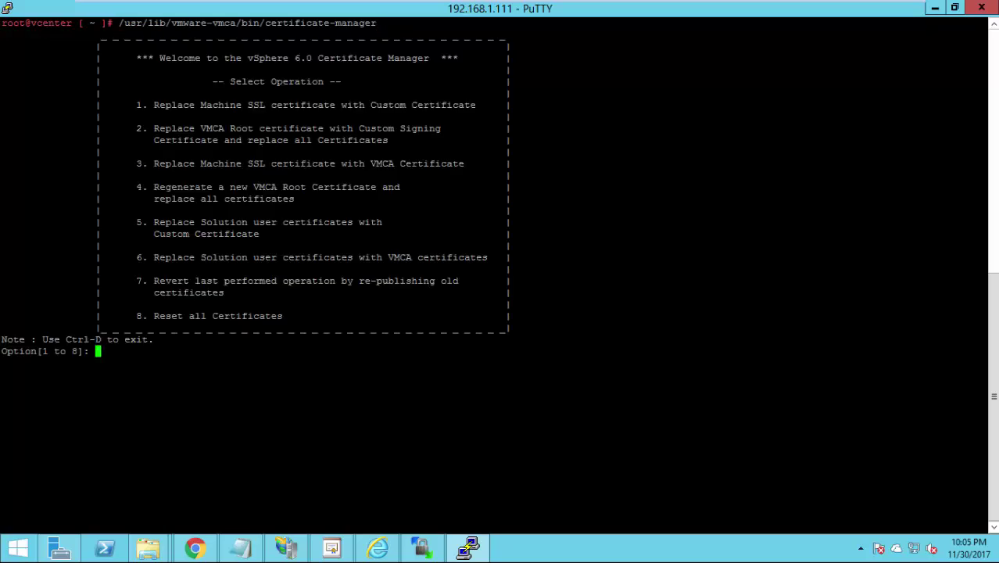
Choose option 1 to replace Machine SSL with a custom certificate, then enter the SSO administrator username.
text(1)
key(Return)
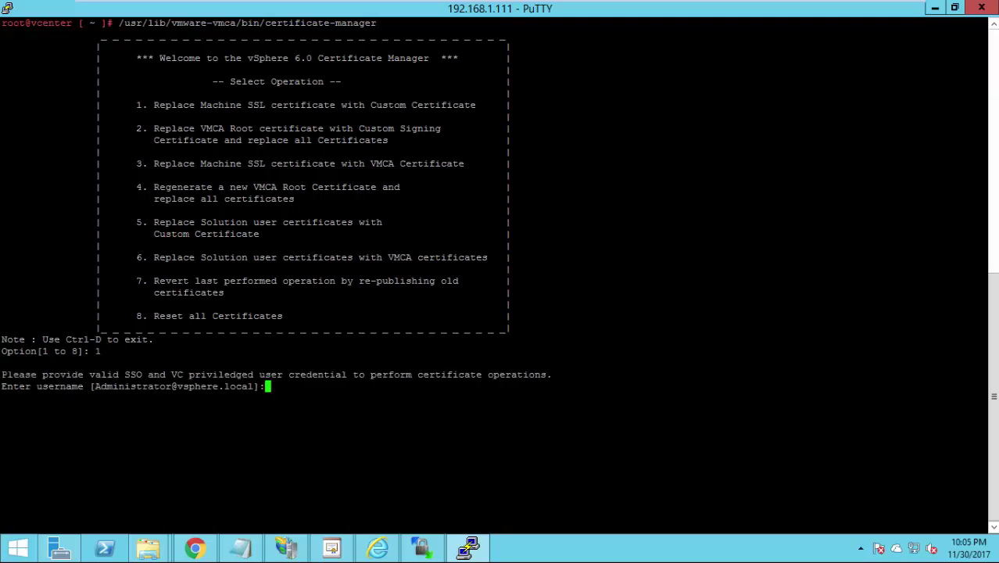
text(administrat)
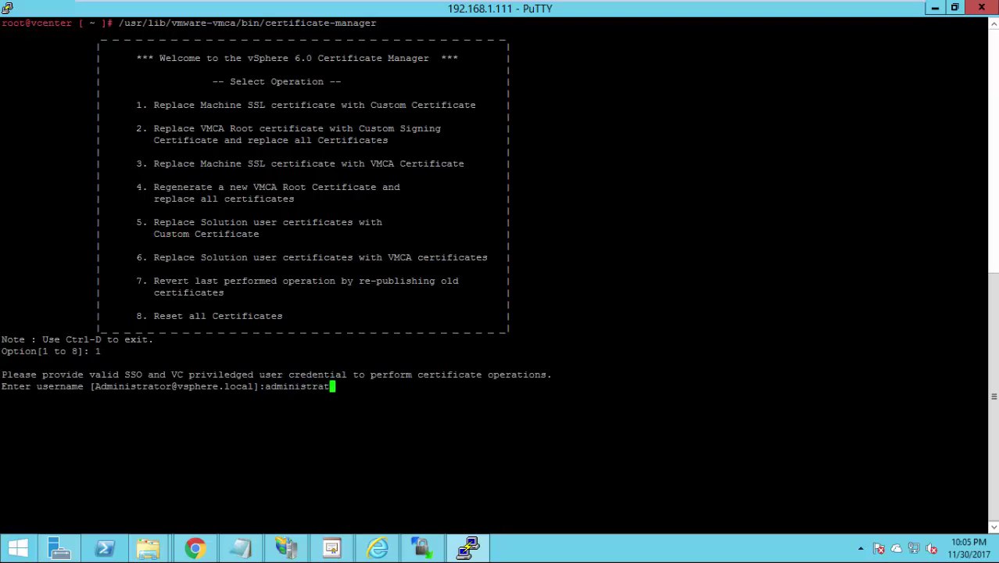
text(or@niyasitpro)
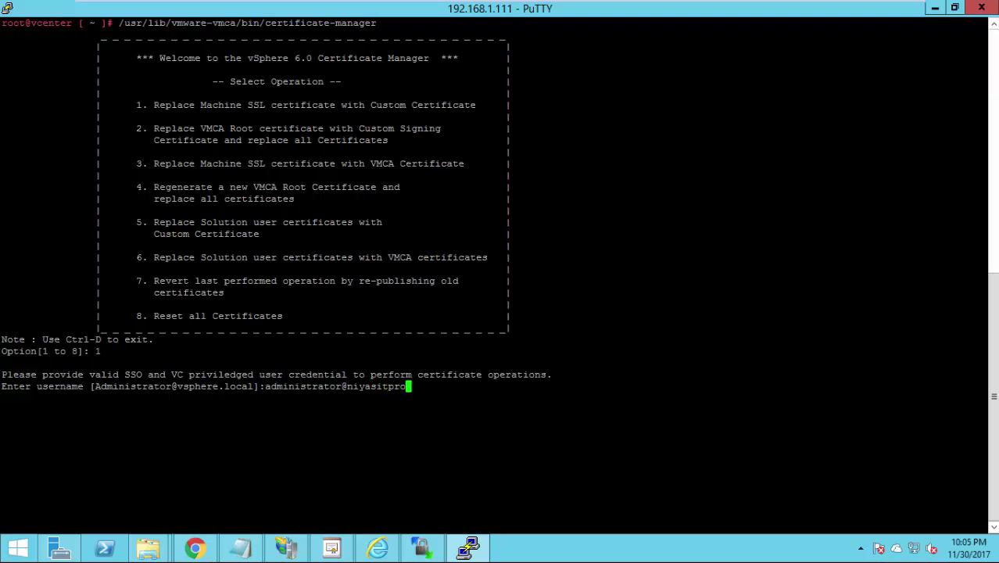
text(.loca)
text(loca)
key(Return)
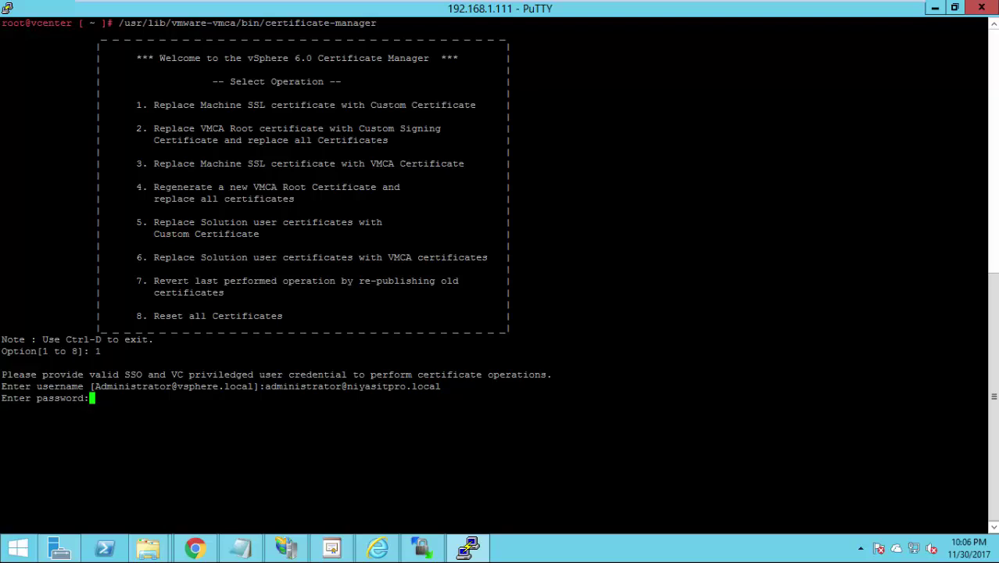
Submit the password, choose option 1 to generate a Machine SSL CSR, keep the default directory, and confirm reconfiguring with Y.
key(Return)
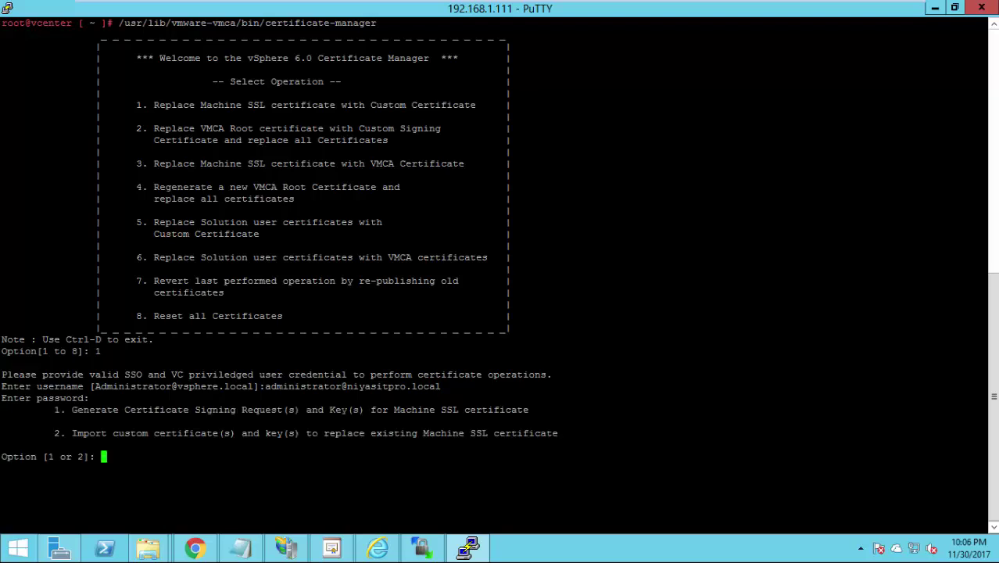
text(1)
key(Return)
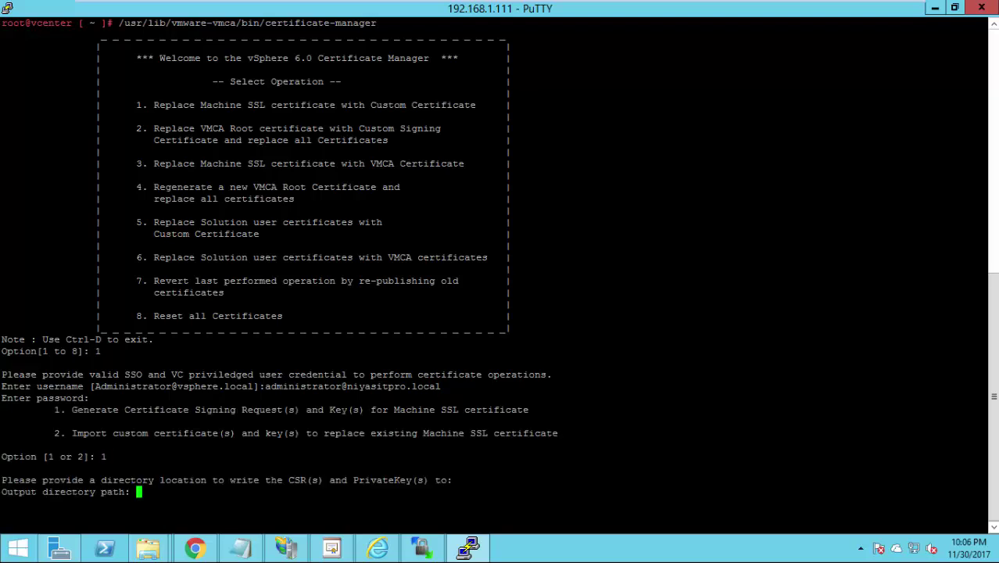
key(Return)
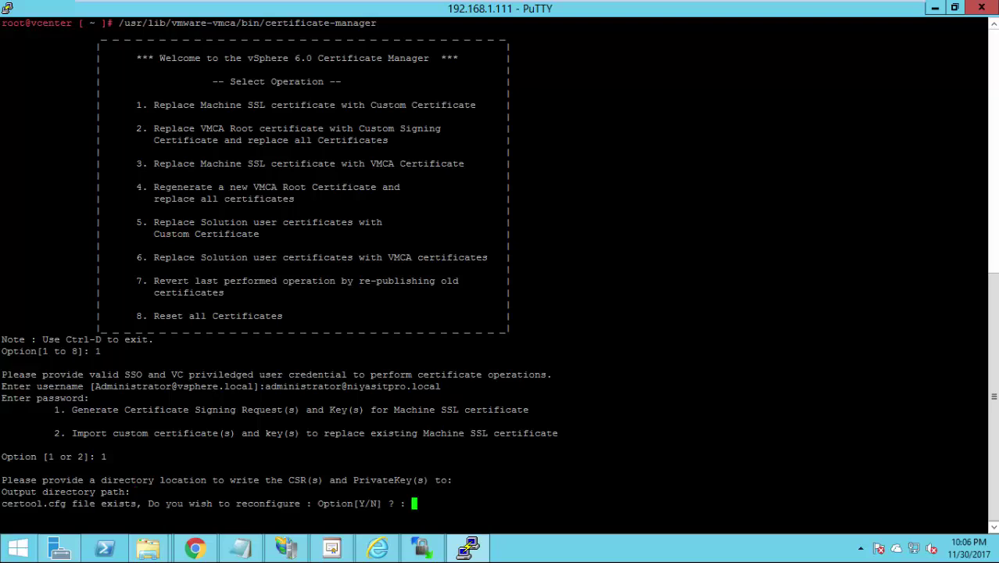
text(Y)
key(Return)
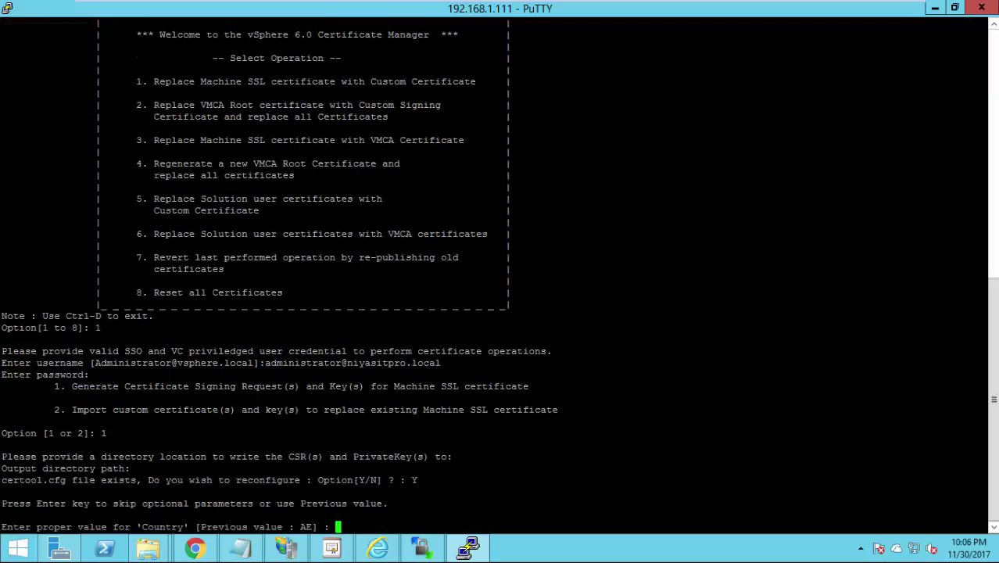
Keep the previous Country, Name, Organization, OrgUnit, State and Locality values.
key(Return)
key(Return)
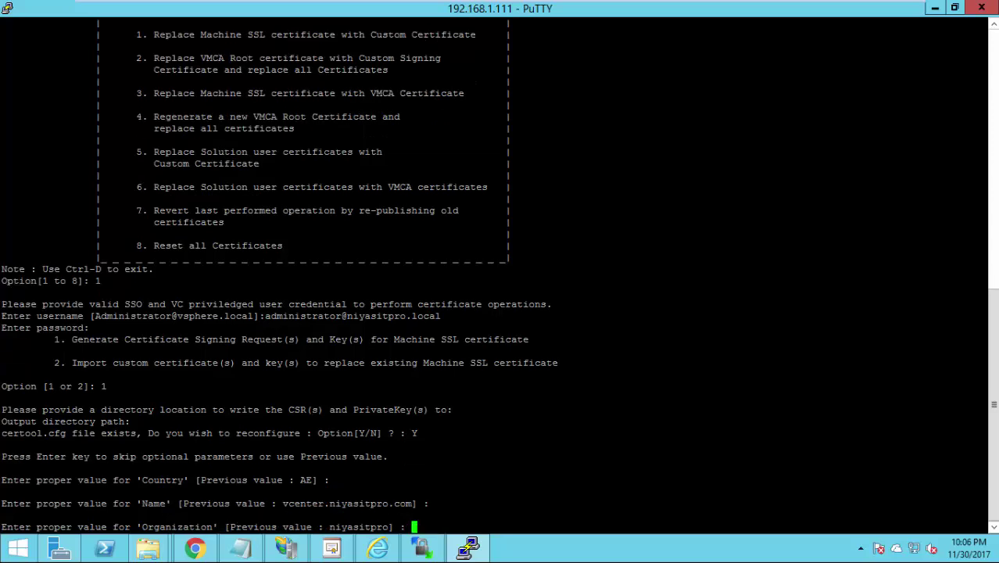
key(Return)
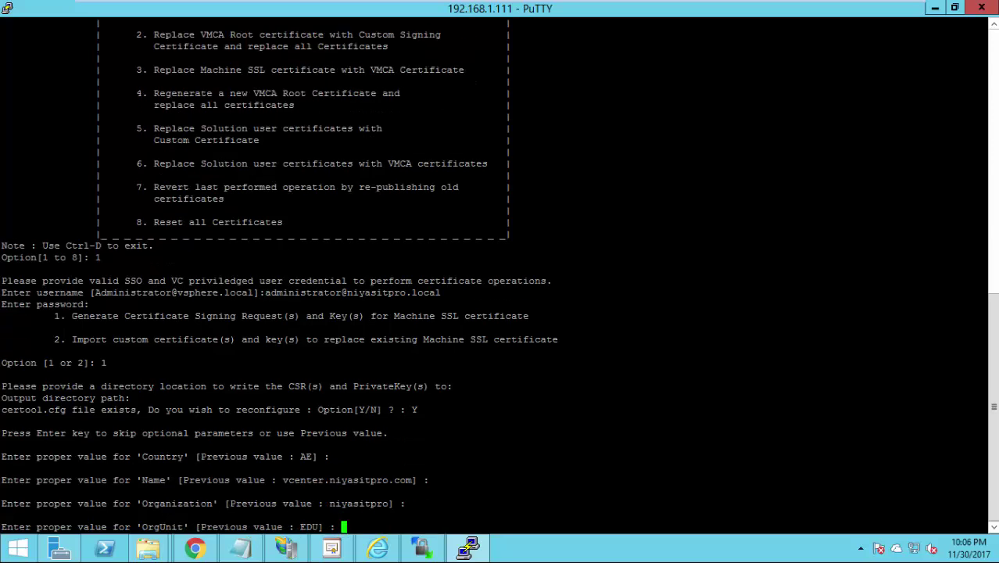
key(Return)
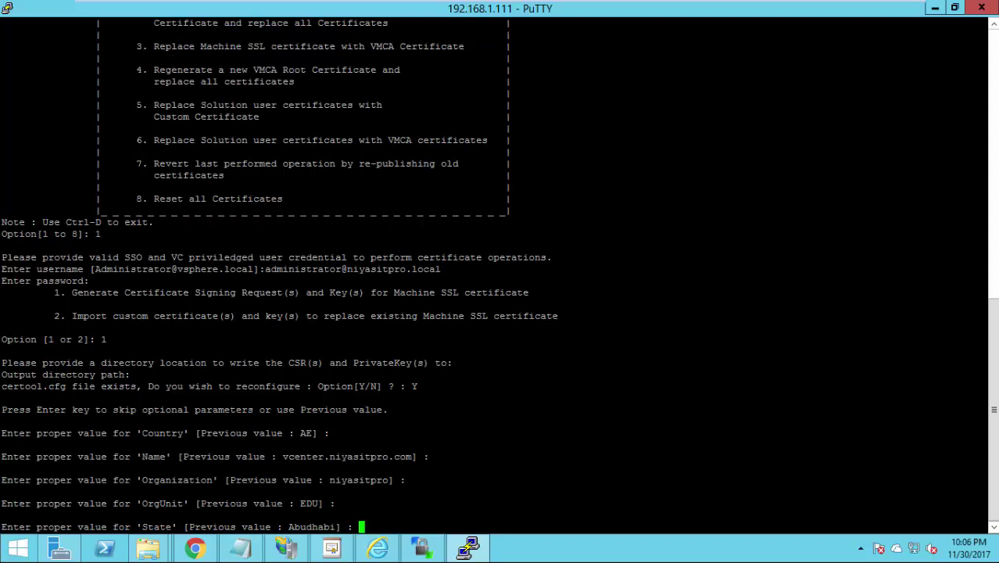
key(Return)
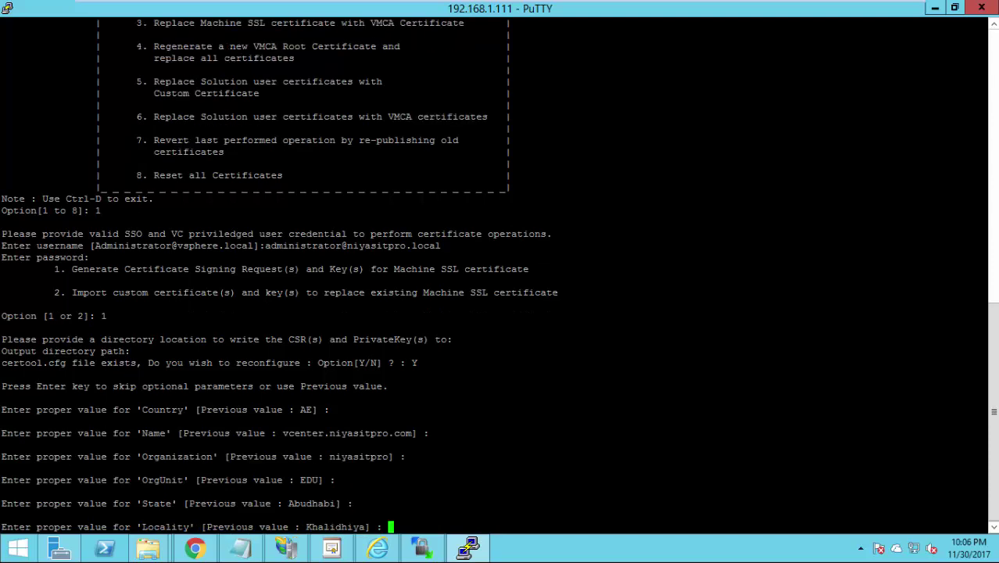
key(Return)
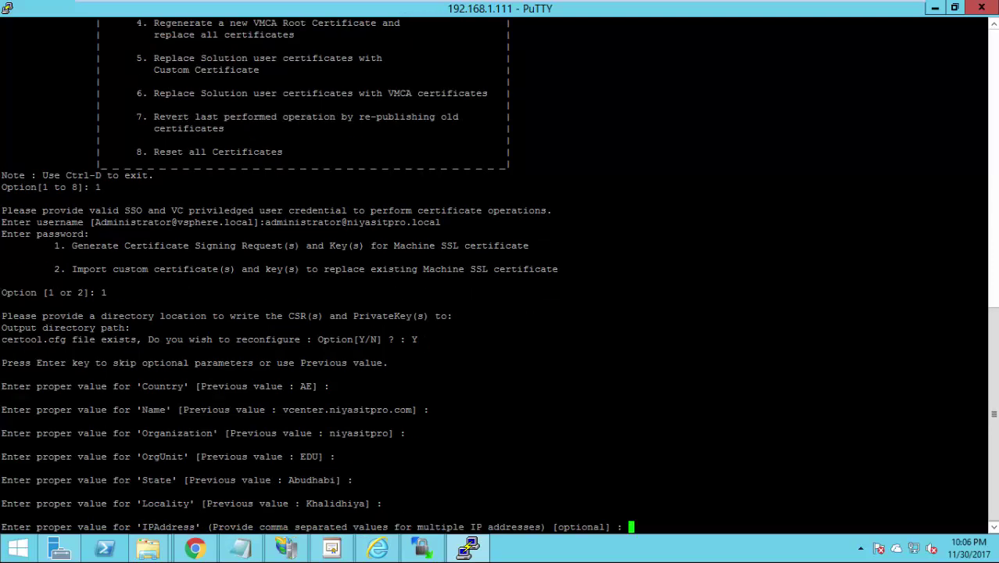
Clear the stray escape characters and enter IP address 192.168.1.111.
key(End)
key(Page_Up)
key(Down)
key(Delete)
key(End)
key(Right)
key(Up)
key(Delete)
key(End)
key(BackSpace)
key(BackSpace)
key(BackSpace)
key(BackSpace)
key(BackSpace)
key(BackSpace)
key(BackSpace)
key(BackSpace)
key(BackSpace)
key(BackSpace)
key(BackSpace)
key(BackSpace)
key(BackSpace)
key(BackSpace)
key(BackSpace)
key(BackSpace)
key(BackSpace)
key(BackSpace)
key(BackSpace)
key(BackSpace)
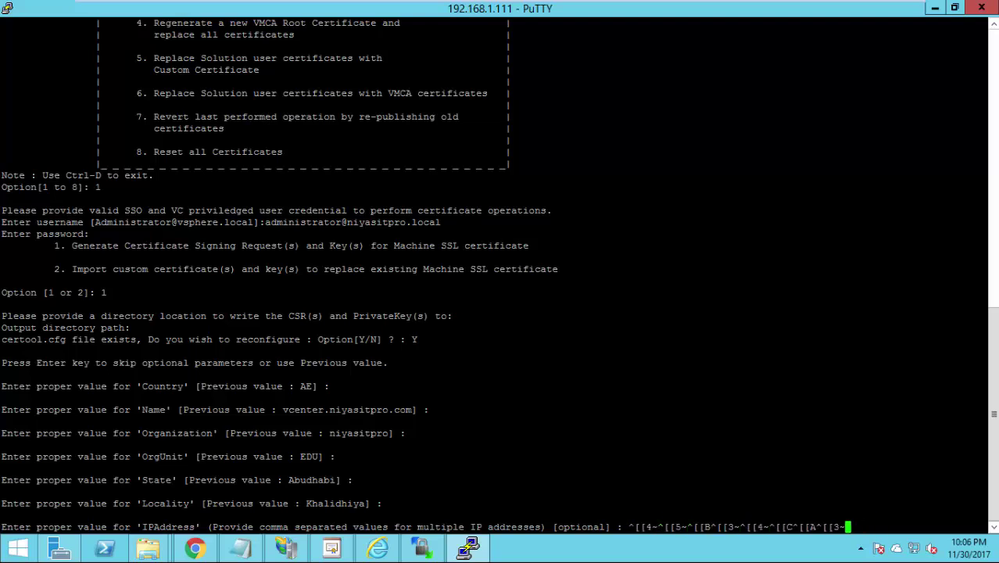
key(BackSpace)
key(BackSpace)
key(BackSpace)
text(192.168.1.111)
key(Return)
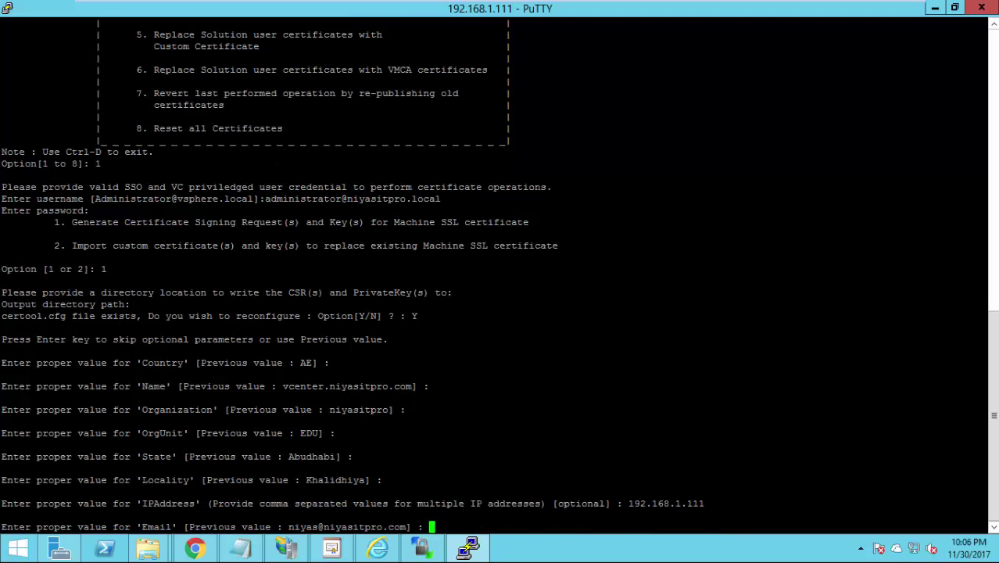
Keep the previous email and type hostnames 'vcenter.niyasitpro.com, niyasitpro.com', correcting typos.
key(Return)
text(VCENTER)
key(BackSpace)
key(BackSpace)
key(BackSpace)
key(BackSpace)
key(BackSpace)
key(BackSpace)
key(BackSpace)
text(vcenter.niys)
key(BackSpace)
key(BackSpace)
text(yasitpro)
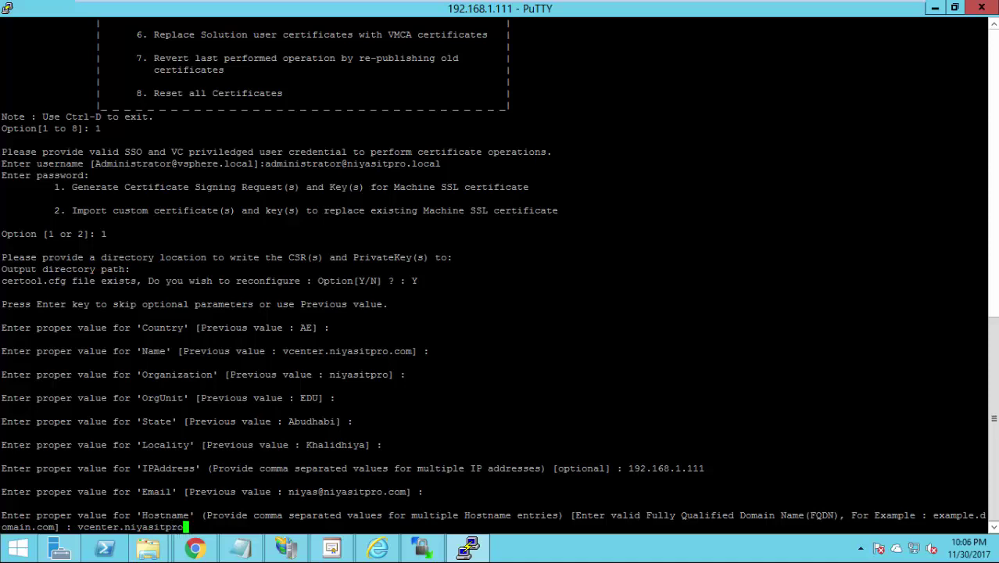
text(.com, niyasitpro.com)
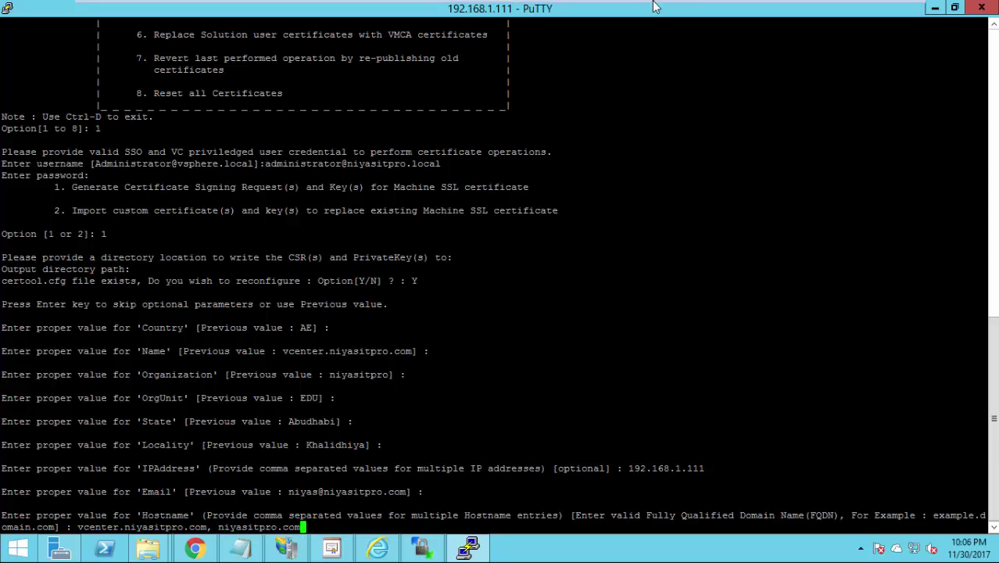
mouse_move(655, 7)
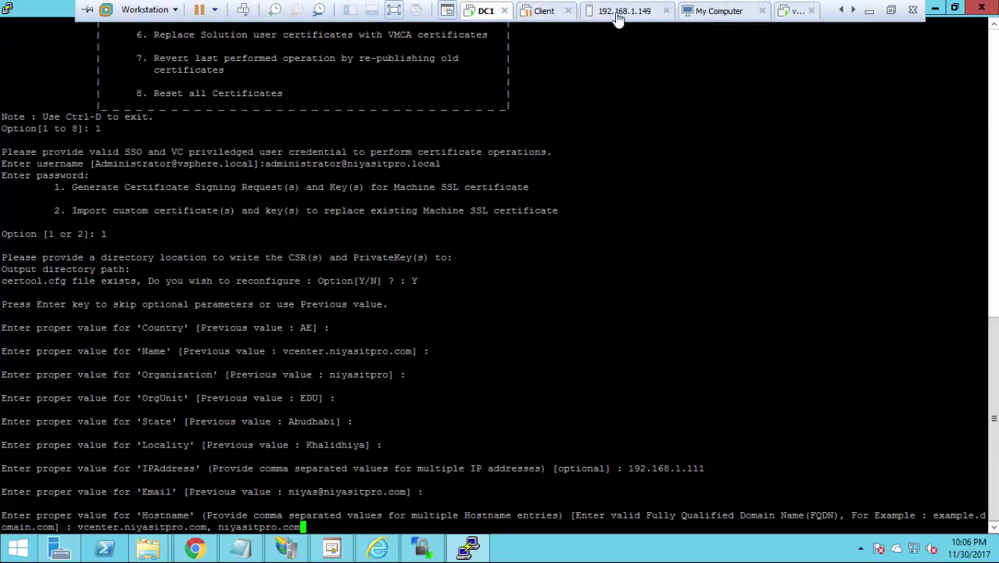
click(795, 13)
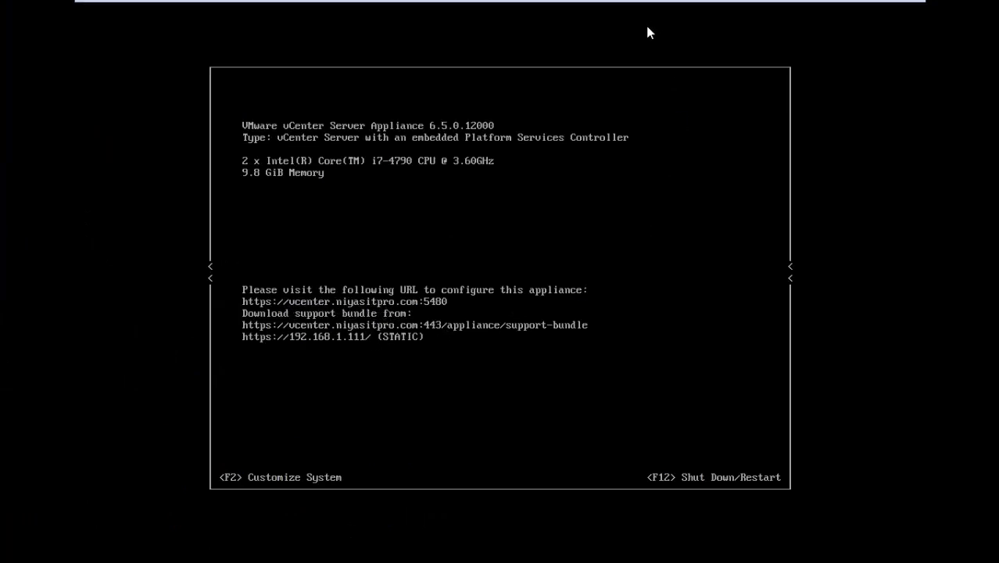
mouse_move(635, 1)
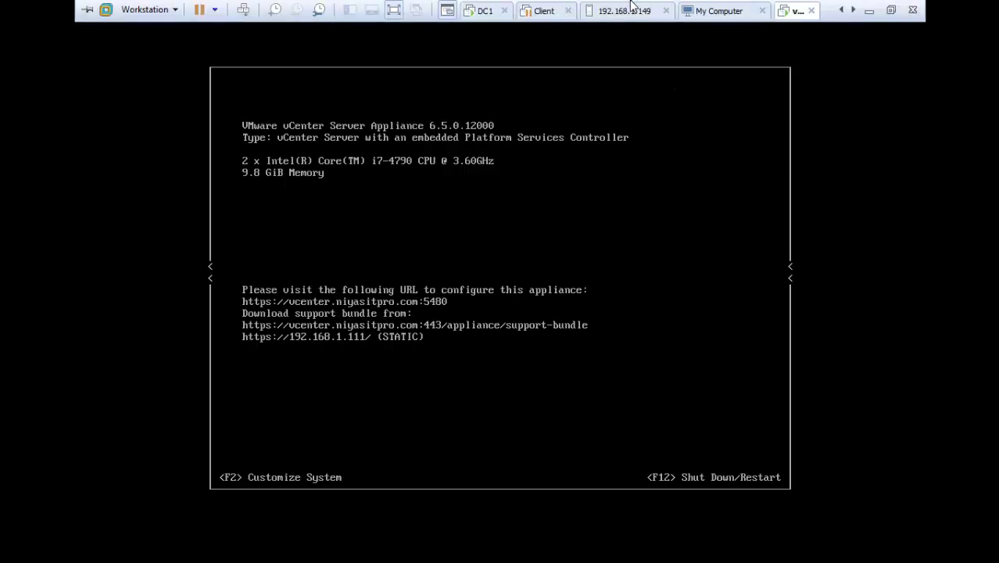
click(479, 10)
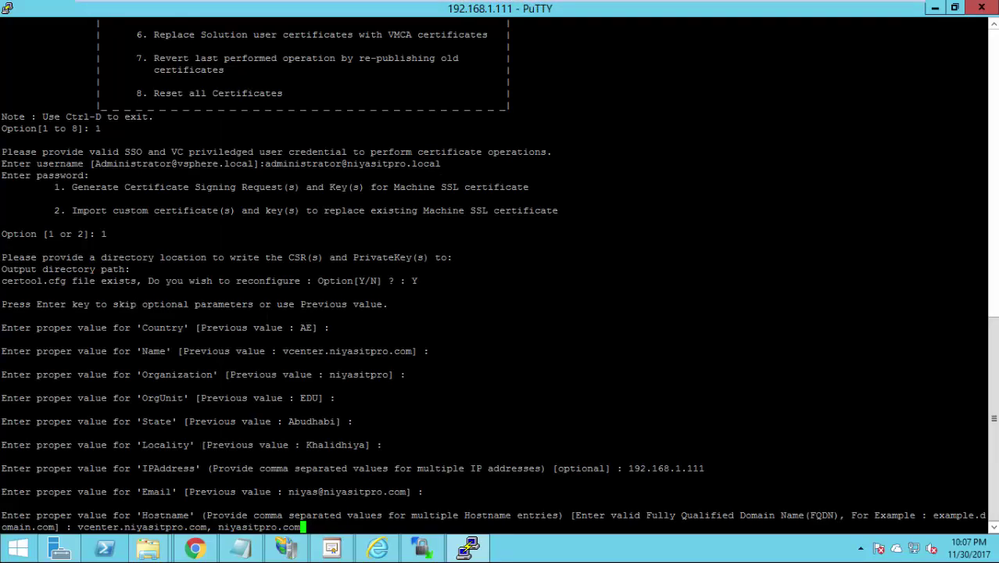
Accept the hostnames and enter VMCA name vcenter.niyasitpro.com to generate vmca_issued_csr.csr and its key.
key(Return)
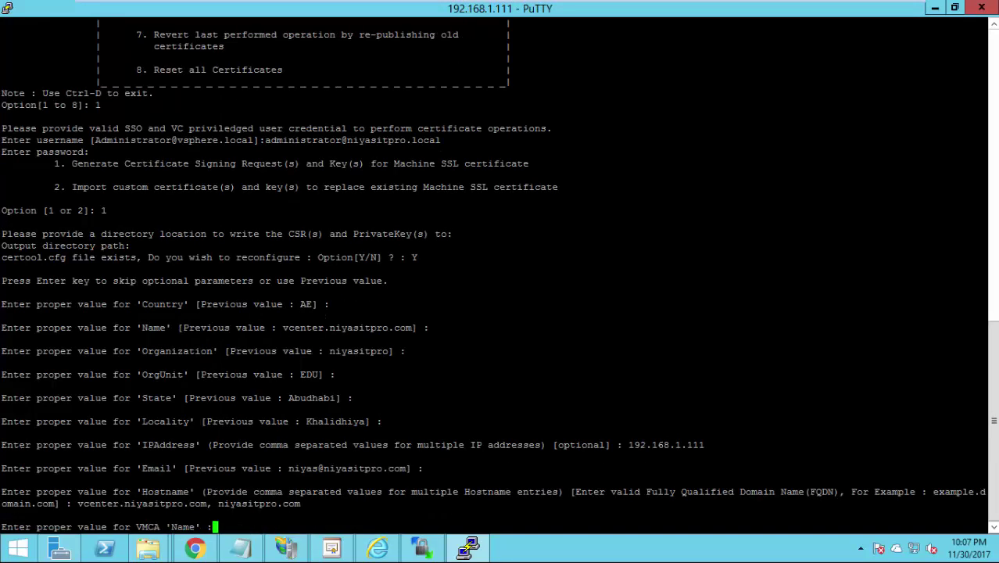
text(vcenter.niyasit)
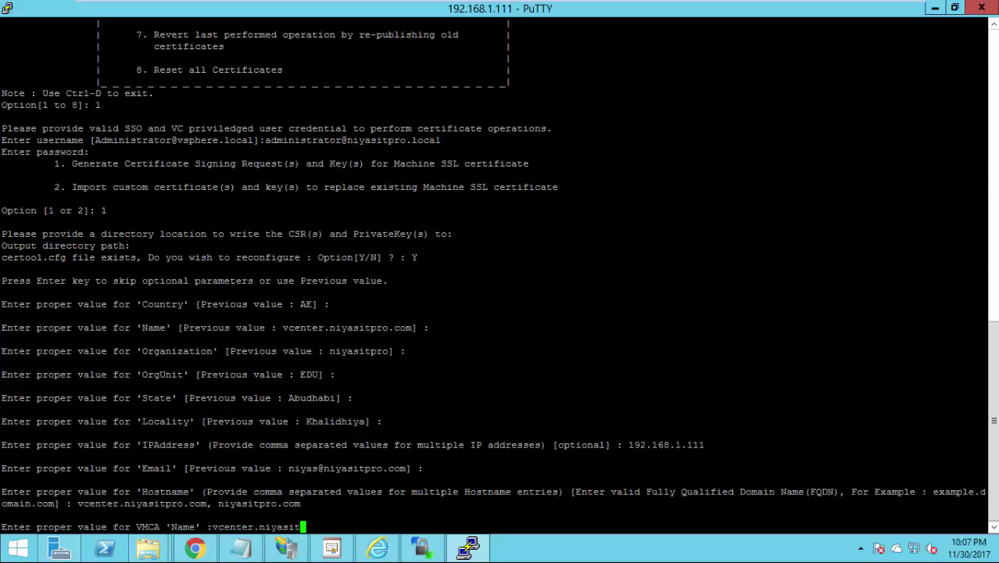
text(pro.com)
key(Return)
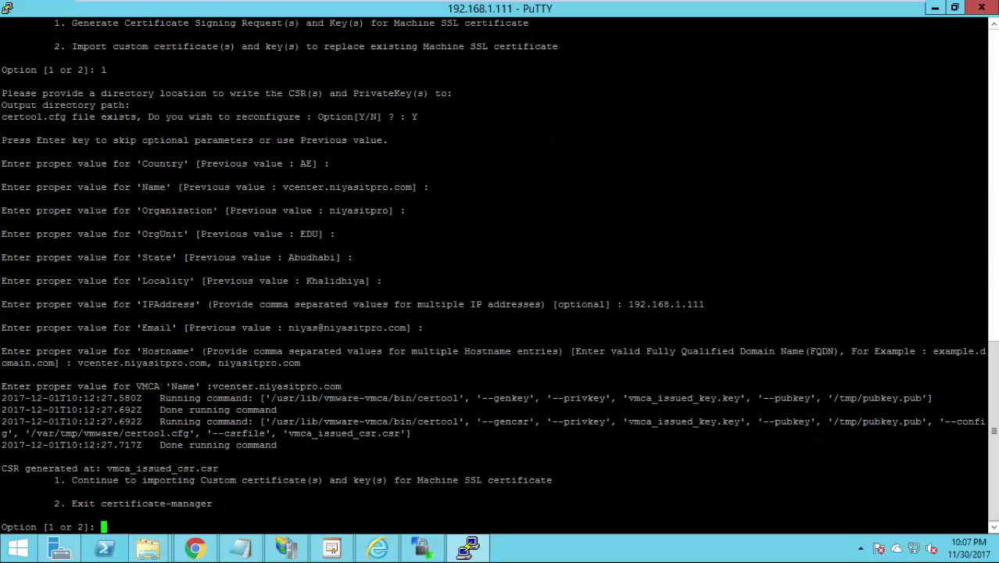
In WinSCP, refresh /root and drag vmca_issued_key.key and vmca_issued_csr.csr into local Downloads.
click(422, 547)
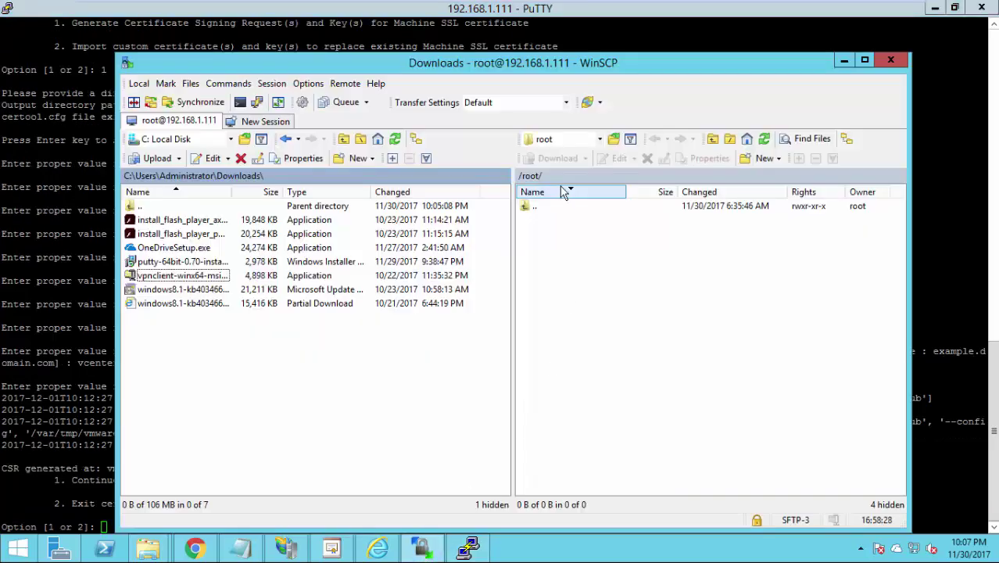
click(764, 138)
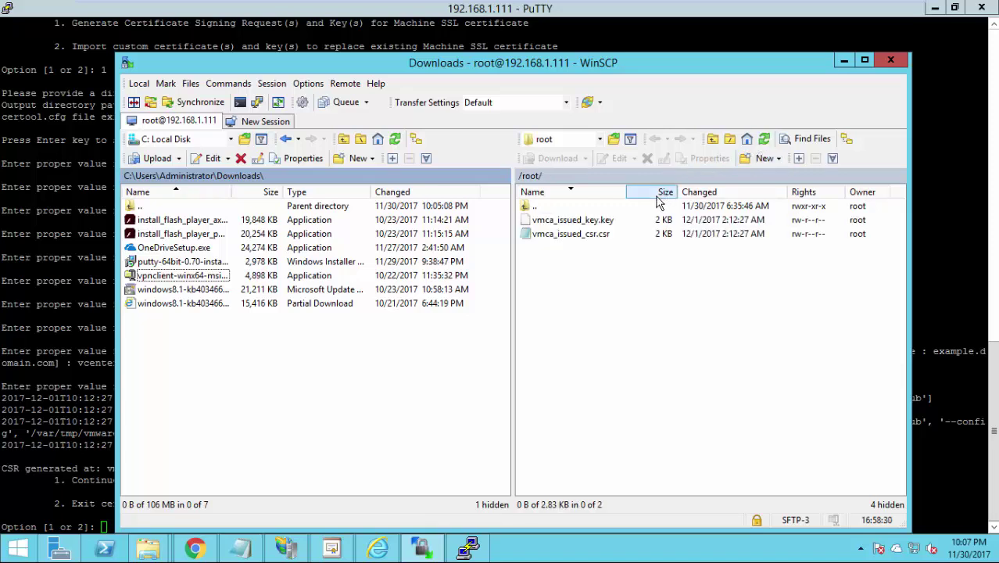
click(607, 223)
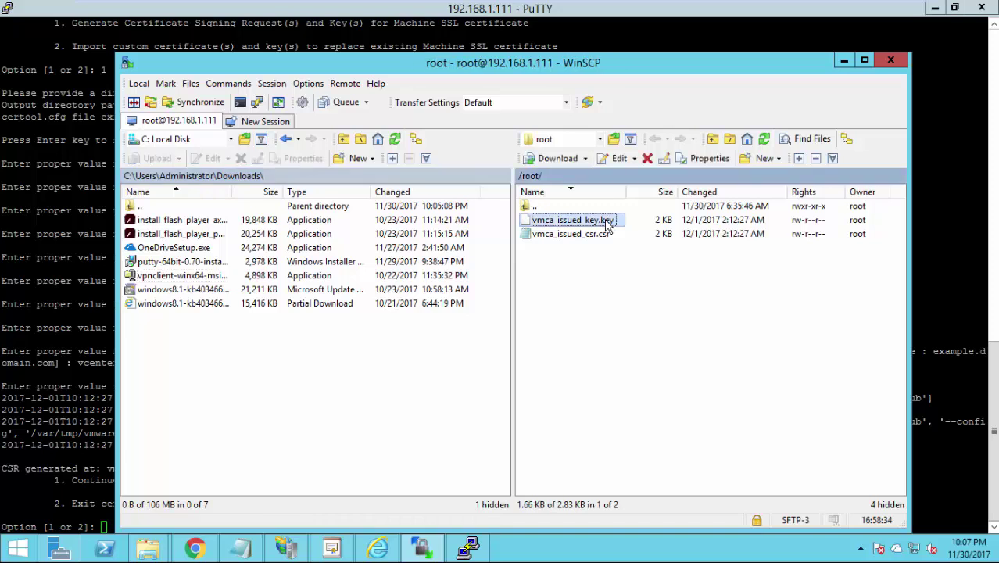
shift+click(600, 236)
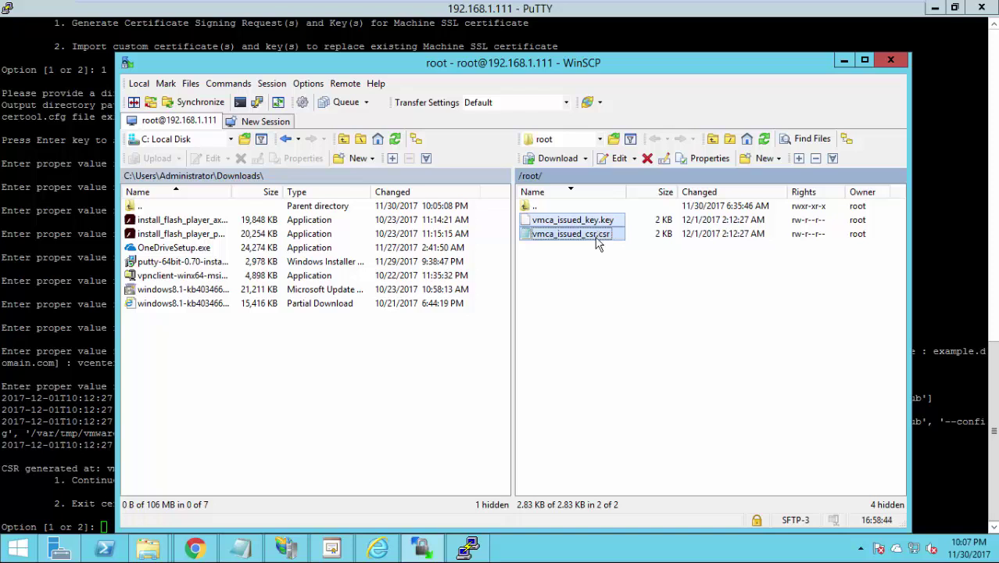
drag(596, 240, 314, 352)
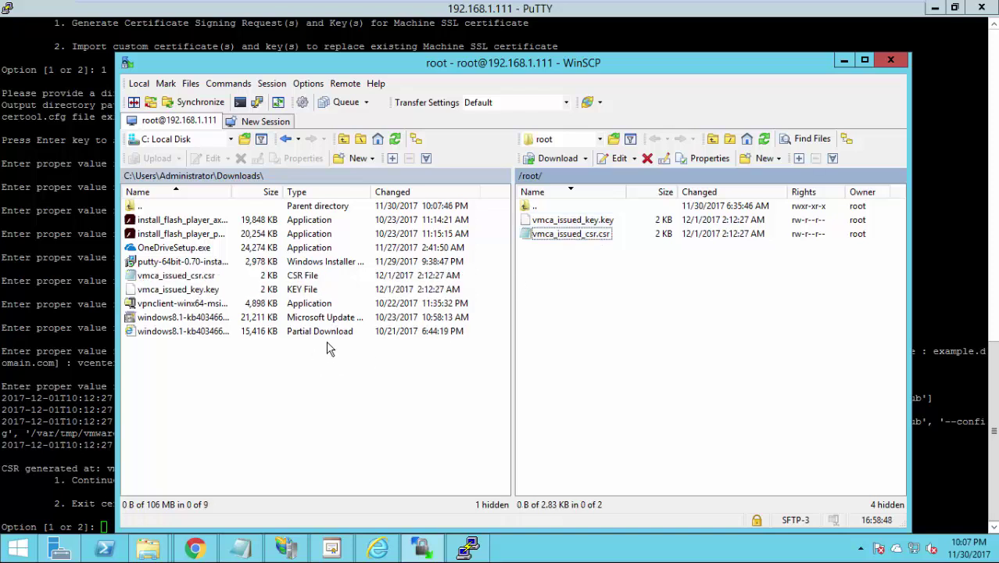
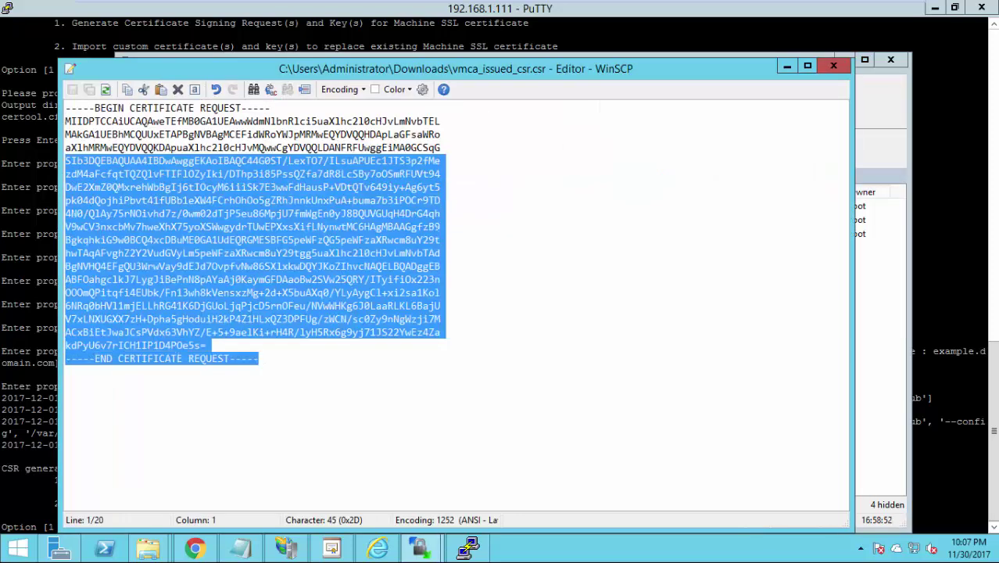
Copy the full CSR text of vmca_issued_csr.csr from the WinSCP editor.
right_click(102, 138)
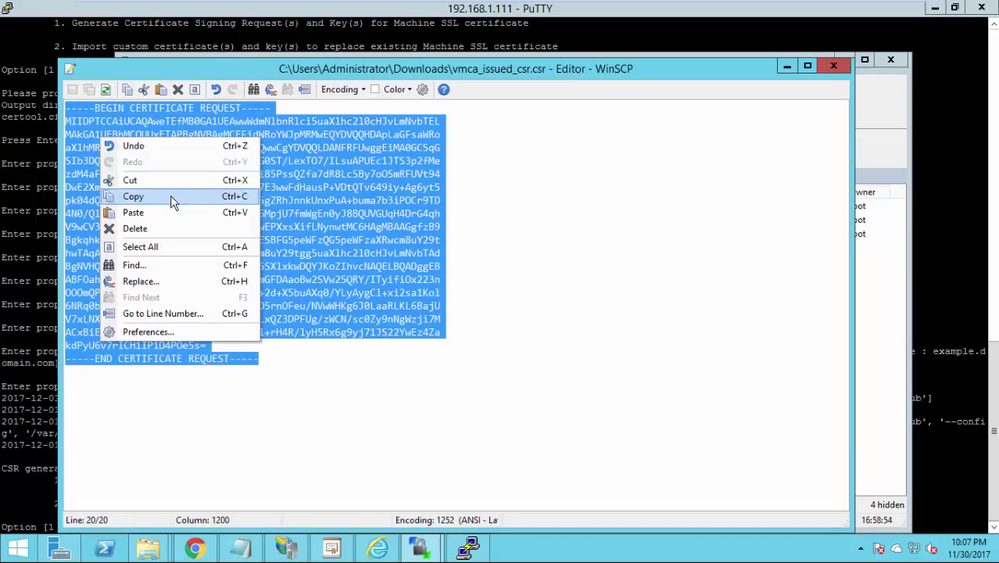
click(172, 196)
Load the certsrv welcome page by trimming the page name from the address.
click(206, 551)
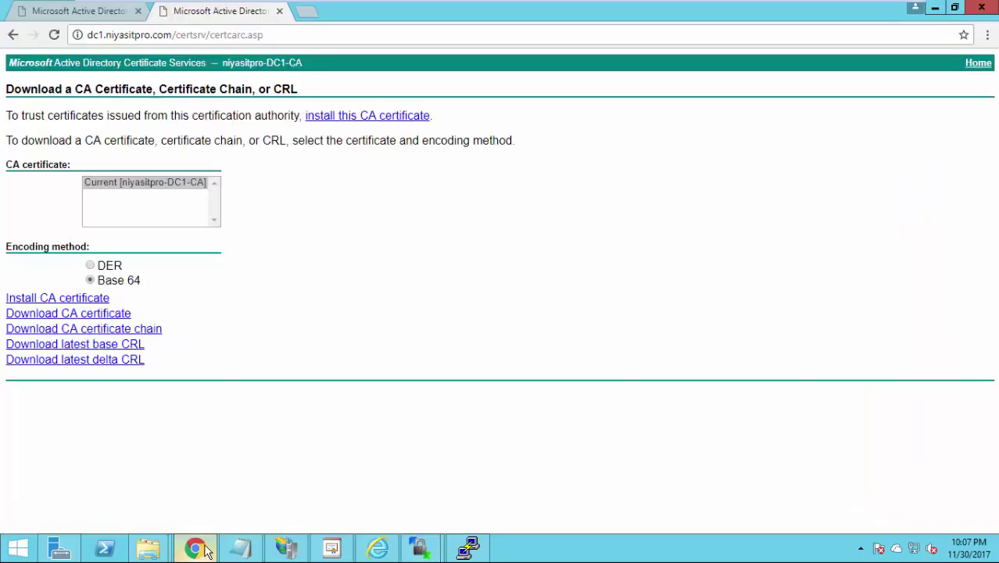
drag(211, 35, 330, 38)
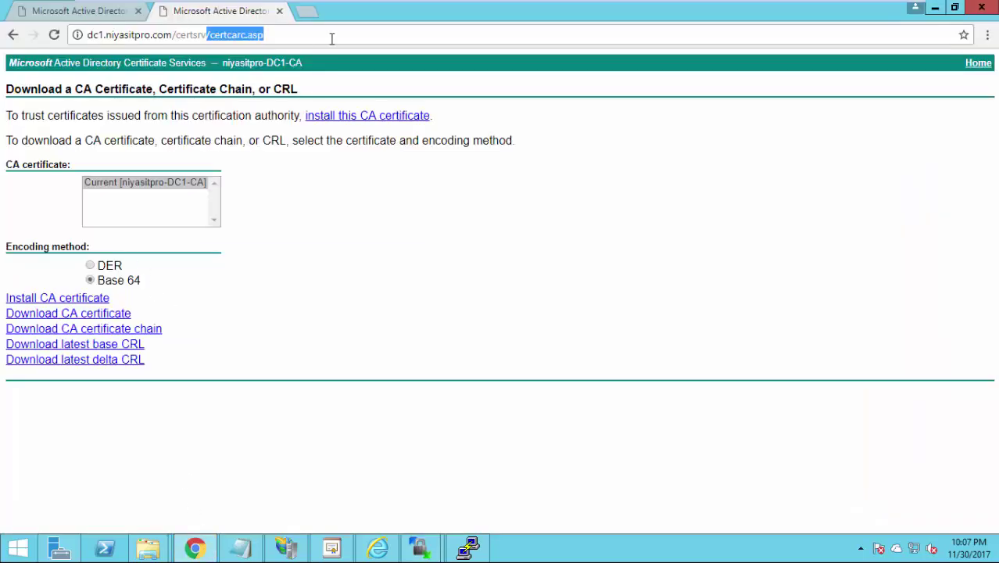
key(BackSpace)
key(Return)
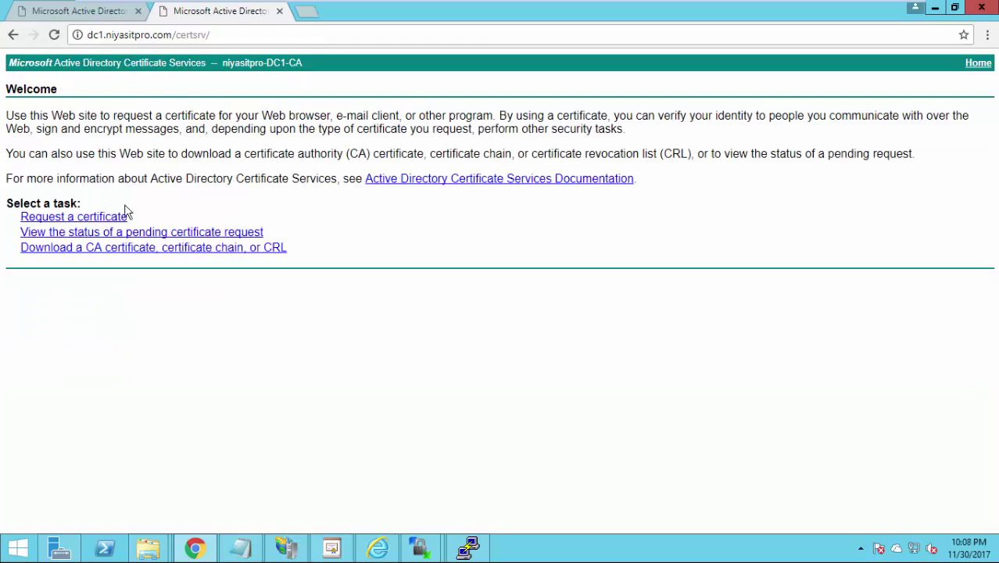
Submit the pasted CSR with the vSphere 6.0 template and download the Base 64 certificate.
click(96, 223)
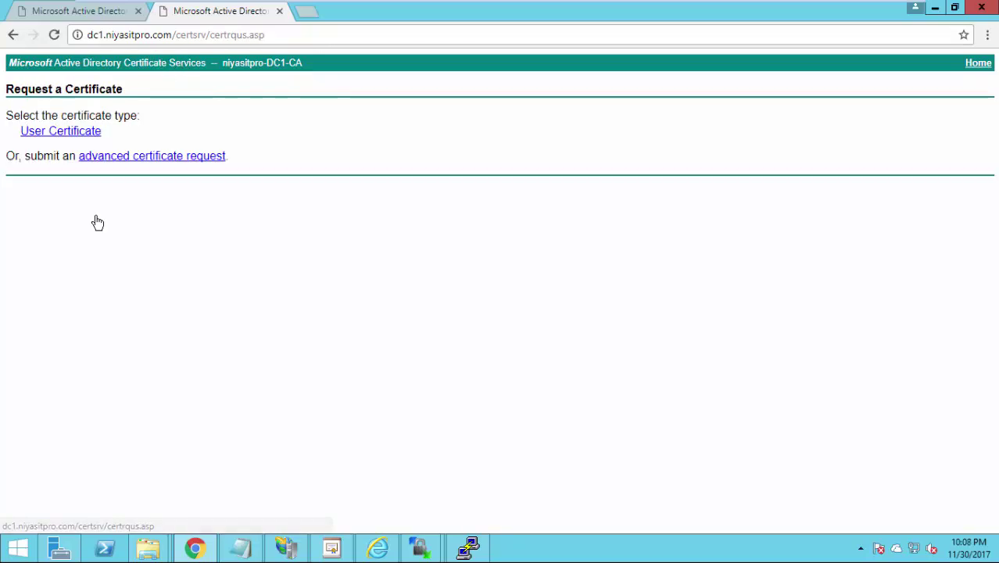
click(82, 157)
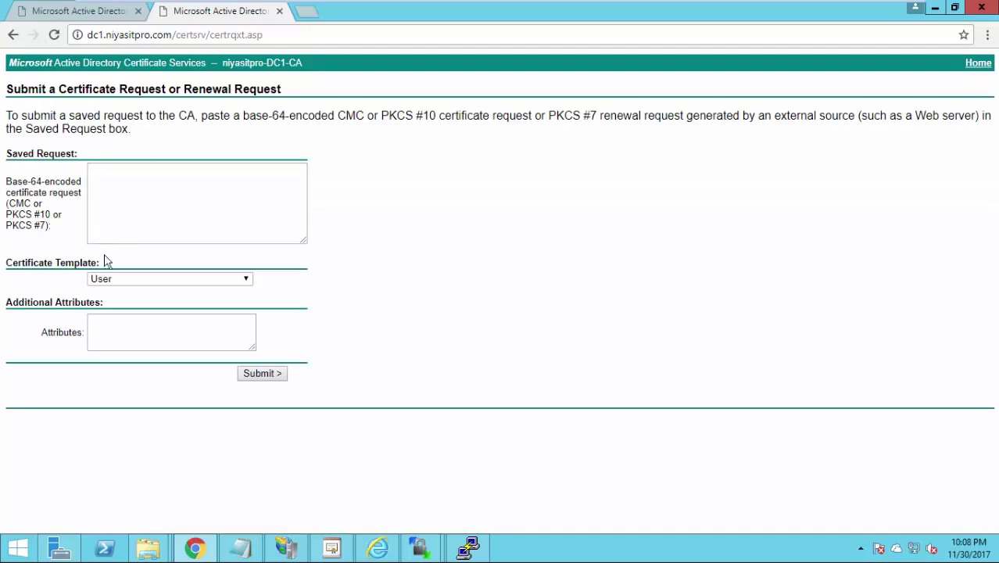
click(109, 278)
click(113, 366)
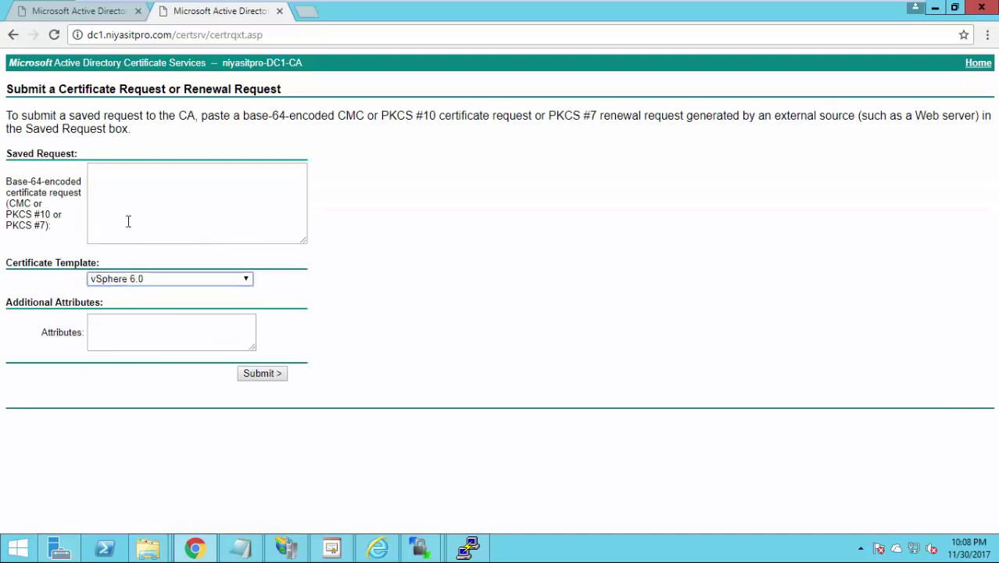
right_click(141, 208)
click(163, 274)
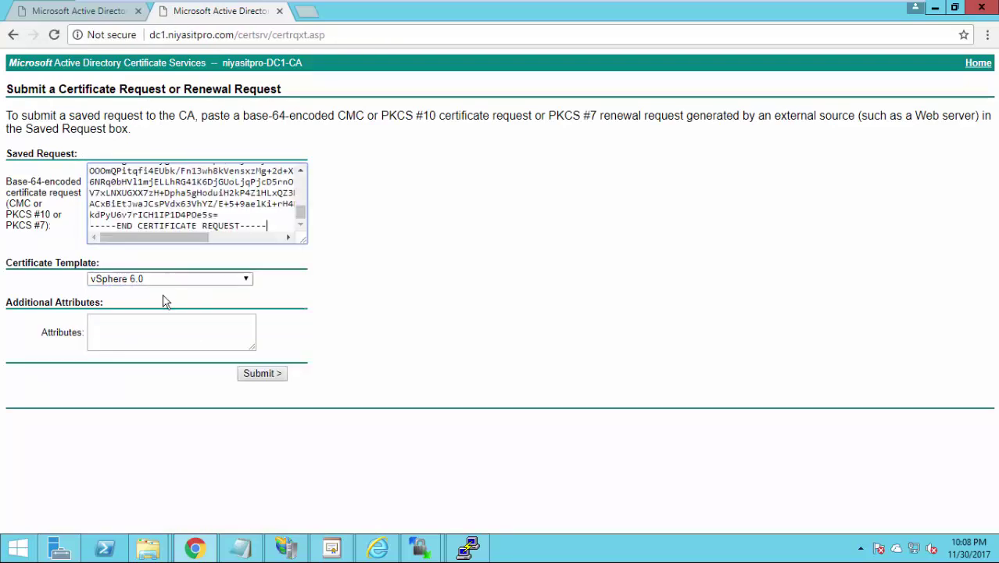
click(256, 375)
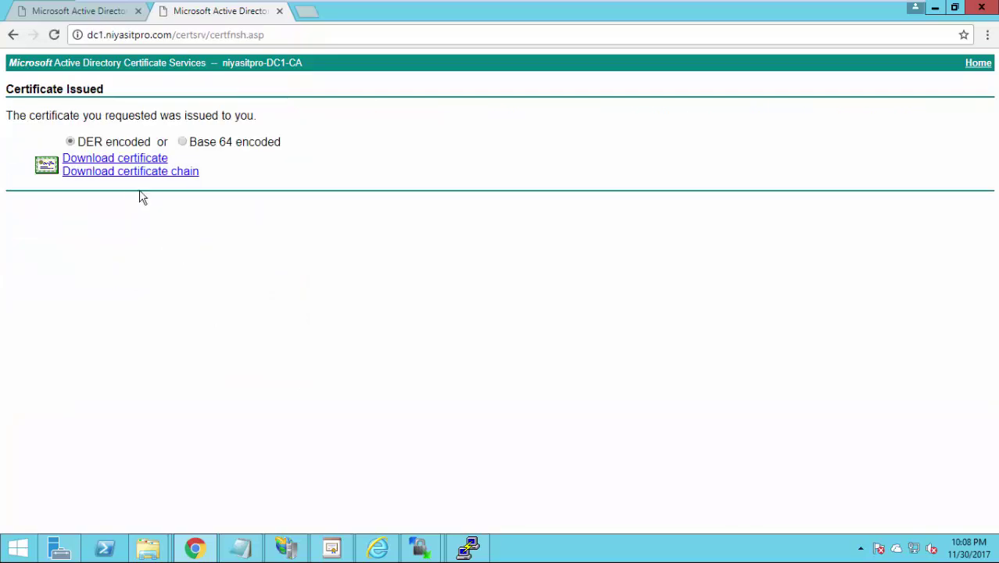
click(183, 144)
click(162, 160)
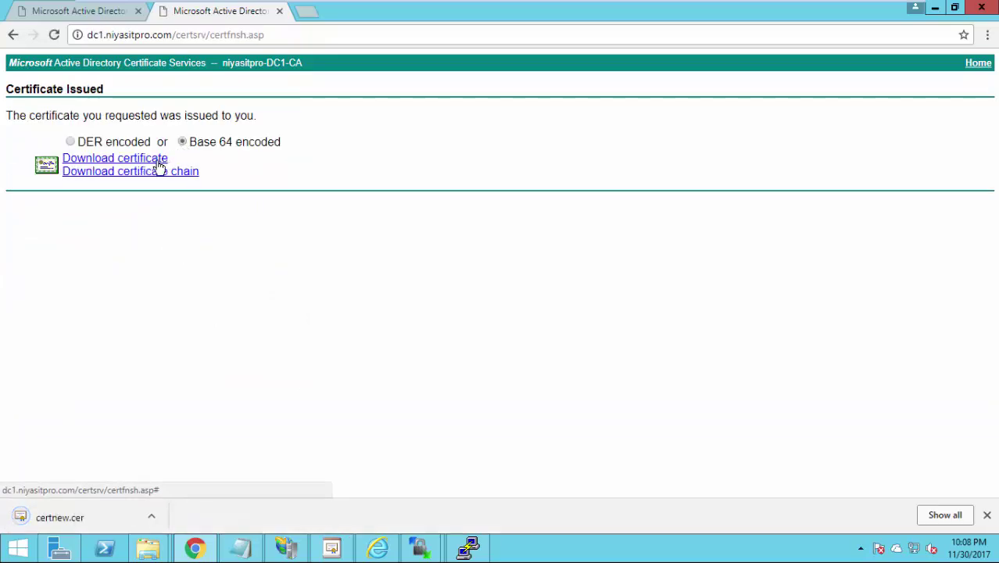
Download the Base 64 CA certificate from certsrv and show it in its folder.
drag(208, 38, 321, 37)
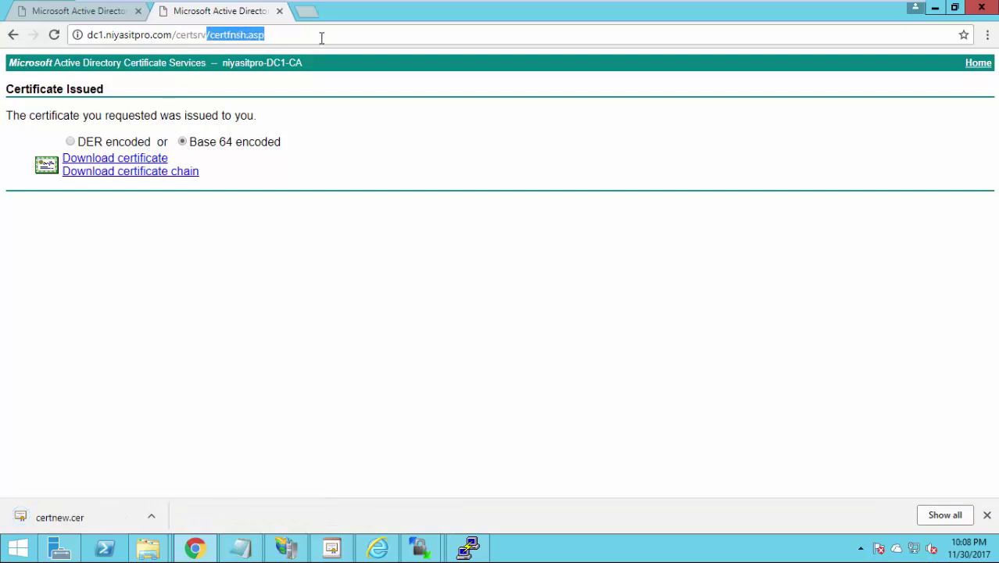
key(BackSpace)
key(Return)
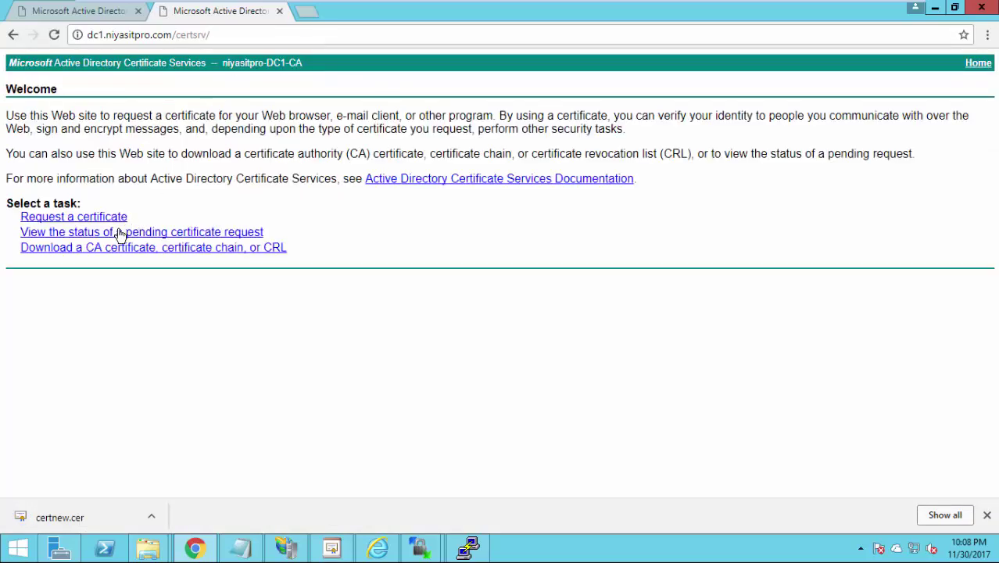
click(116, 248)
click(107, 281)
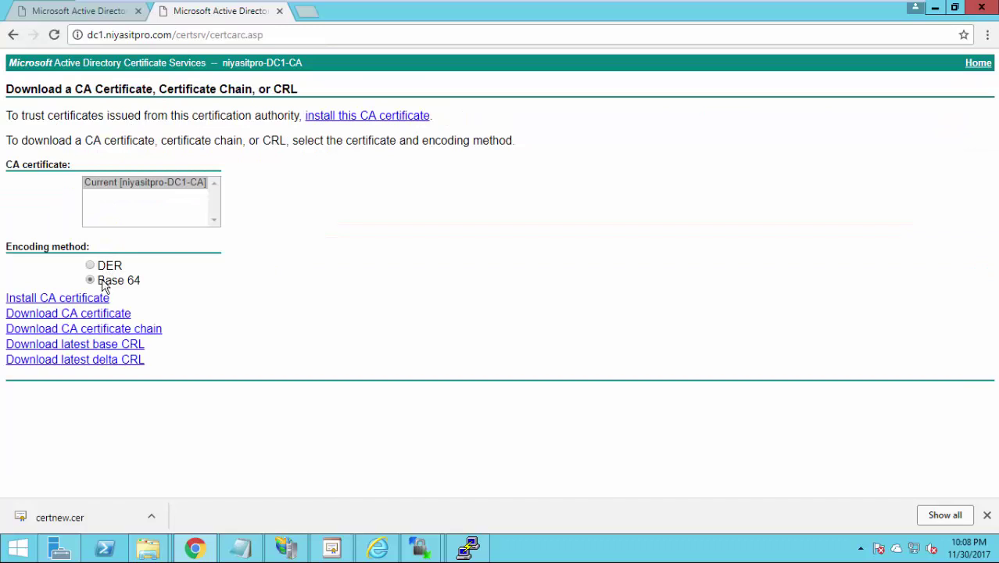
click(100, 313)
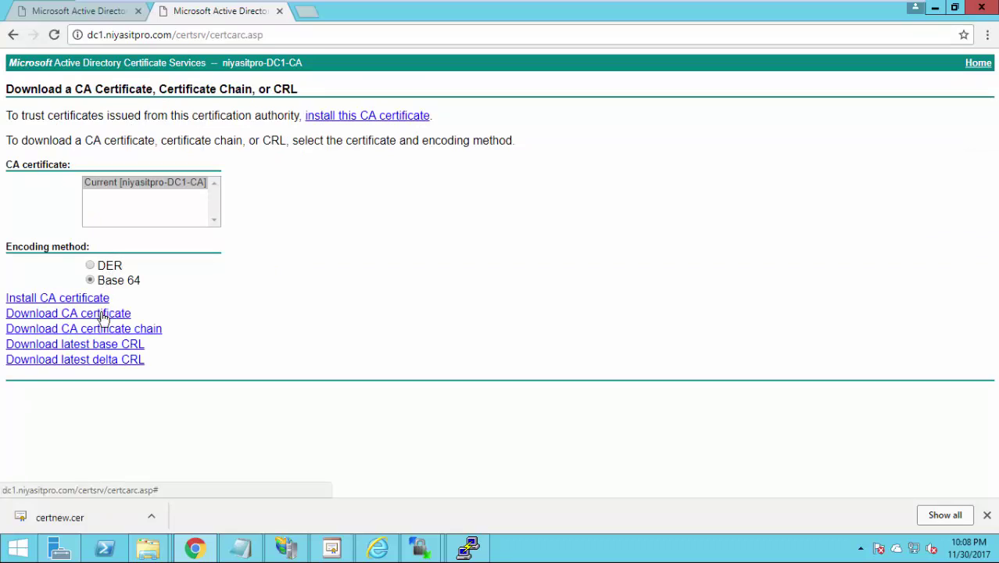
click(151, 517)
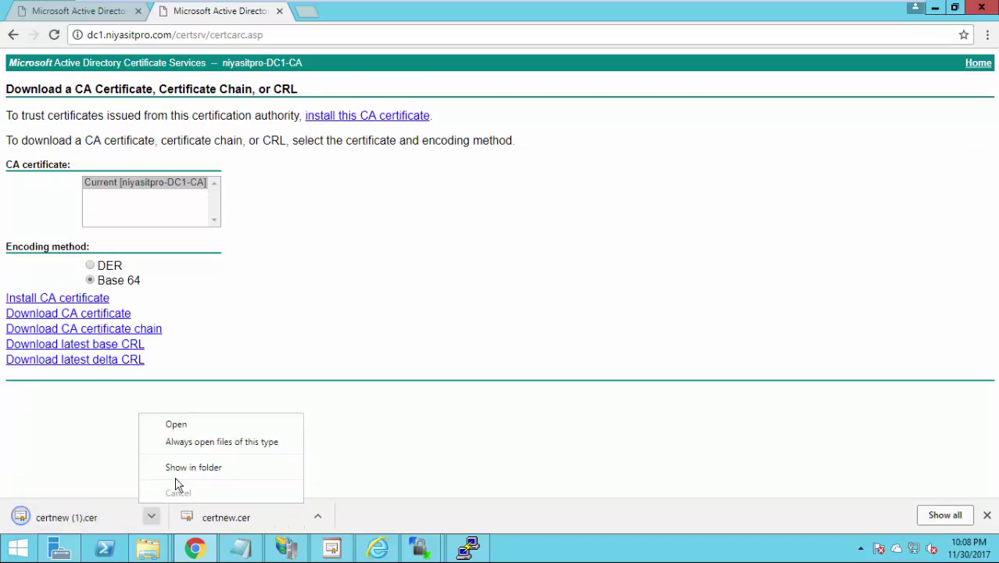
click(177, 474)
Rename the CA certificate certnew (1) to root-ca.
right_click(410, 178)
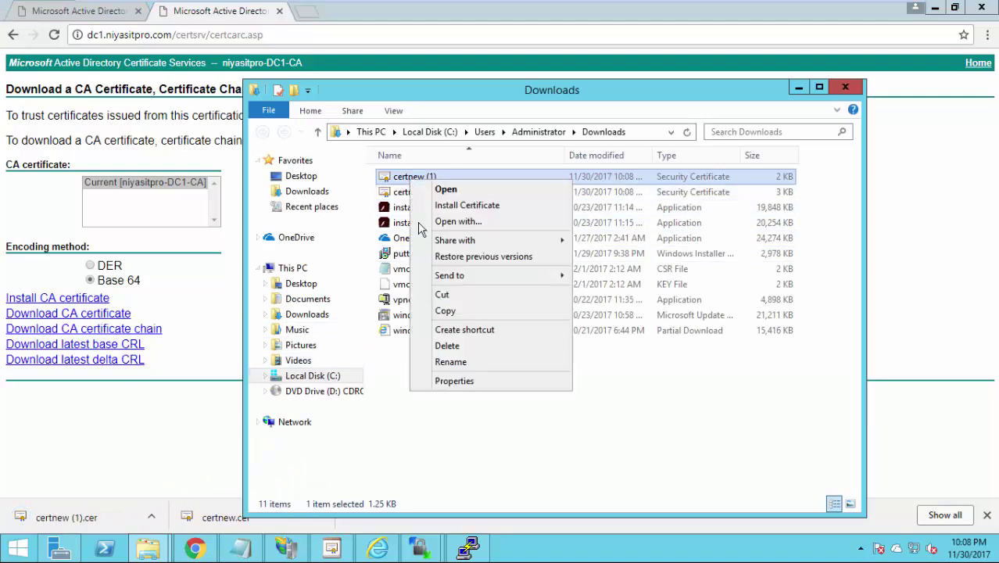
click(451, 362)
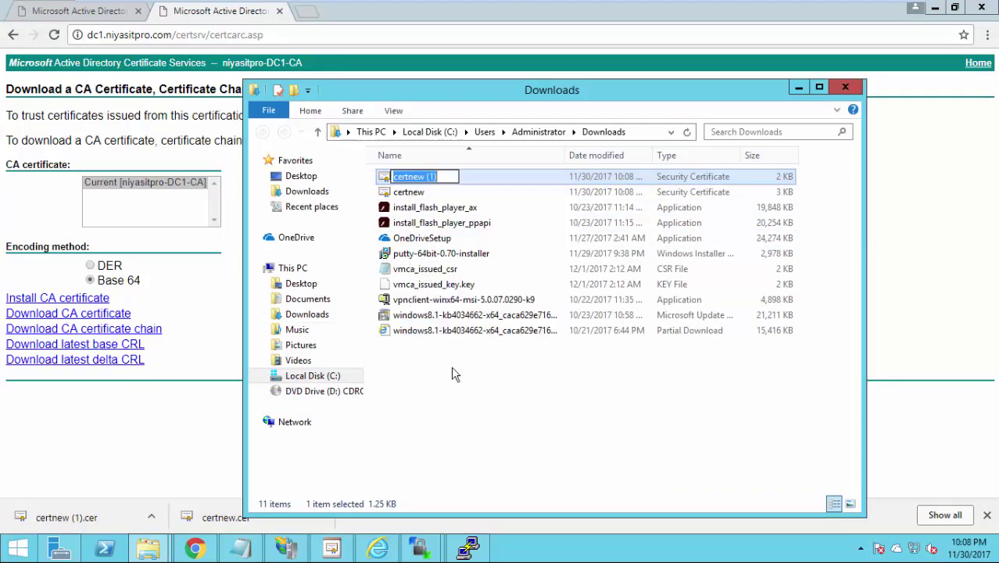
text(root-ca)
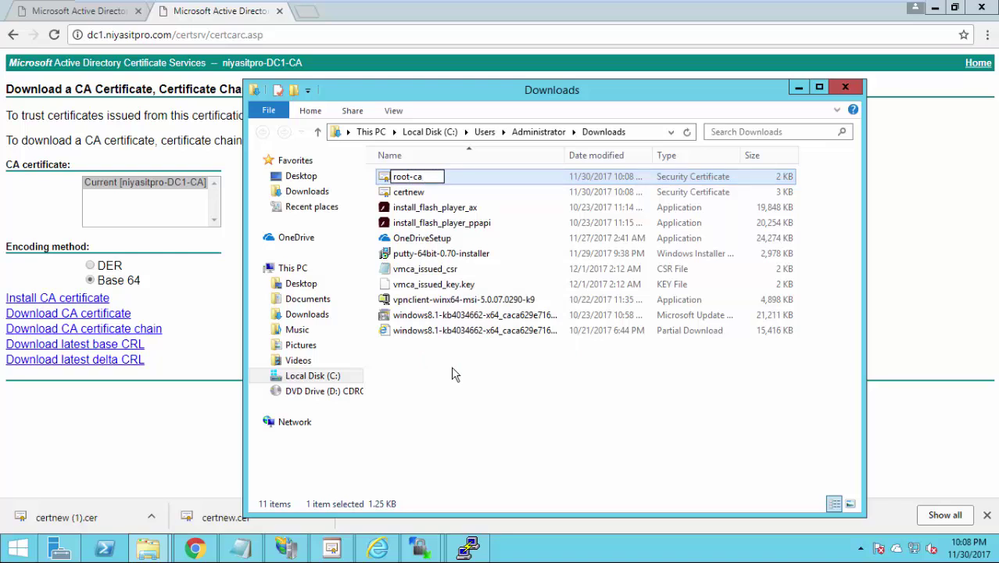
key(Return)
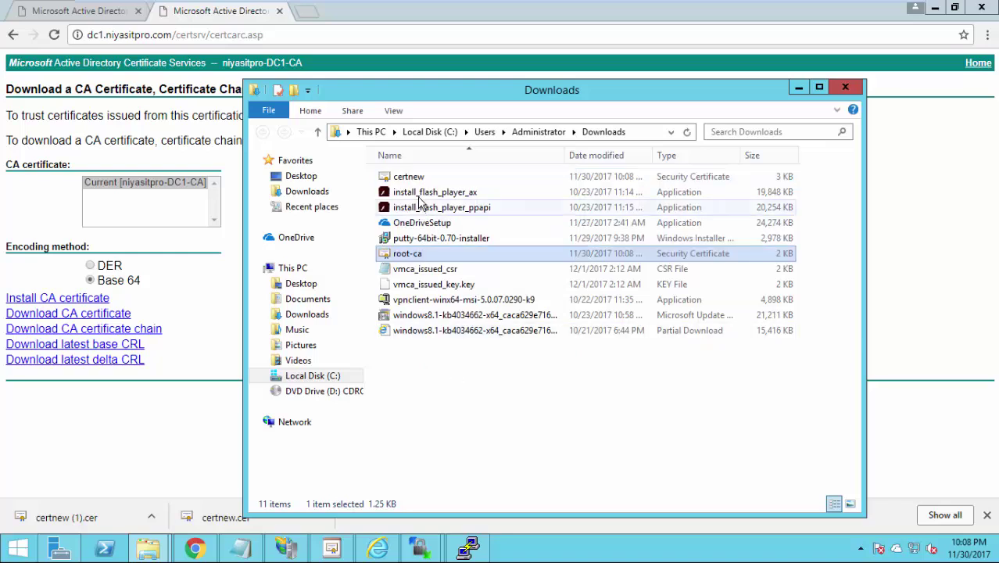
Rename the issued certificate certnew to m-ca.
right_click(411, 182)
click(453, 365)
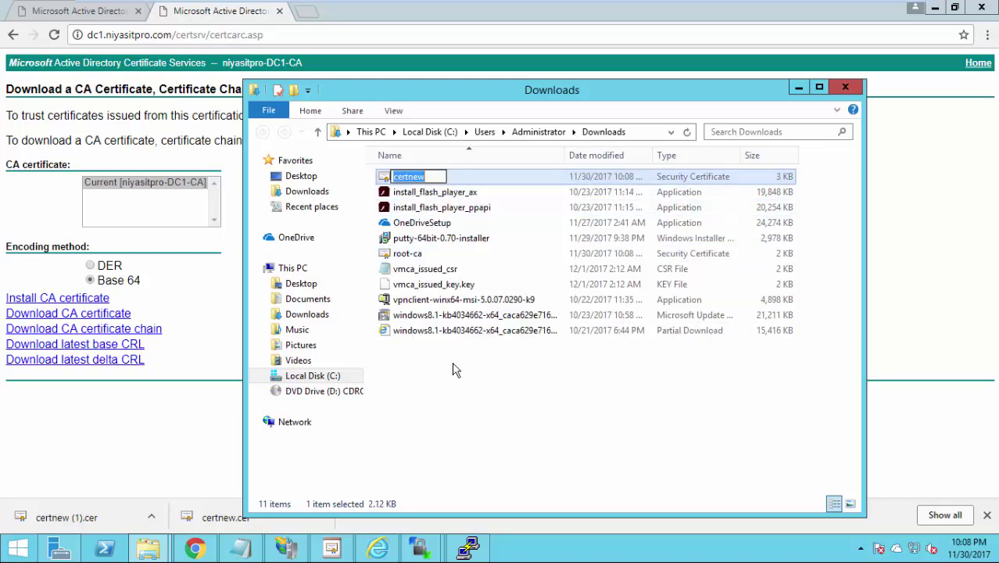
text(m-ca)
key(BackSpace)
text(a)
key(Return)
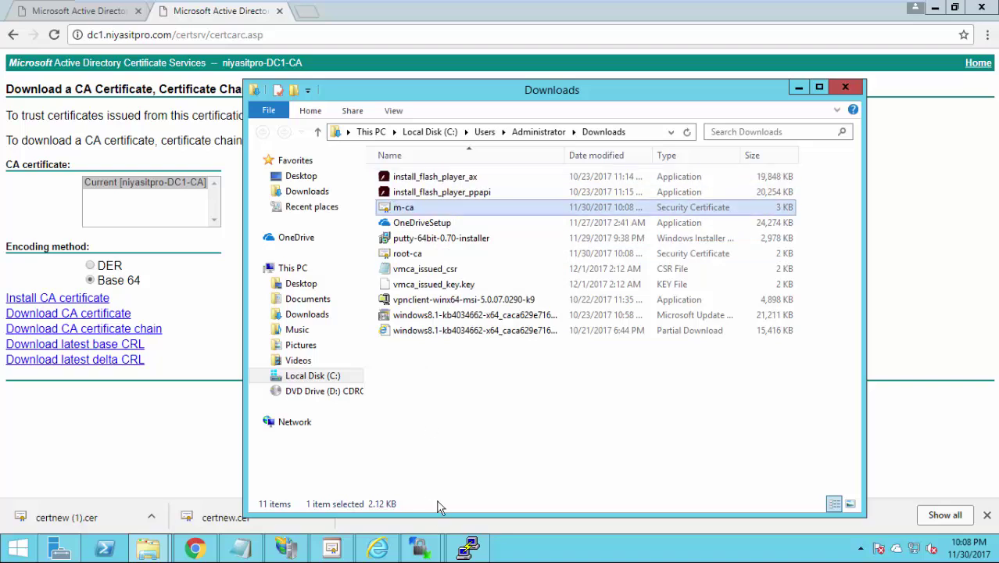
click(423, 547)
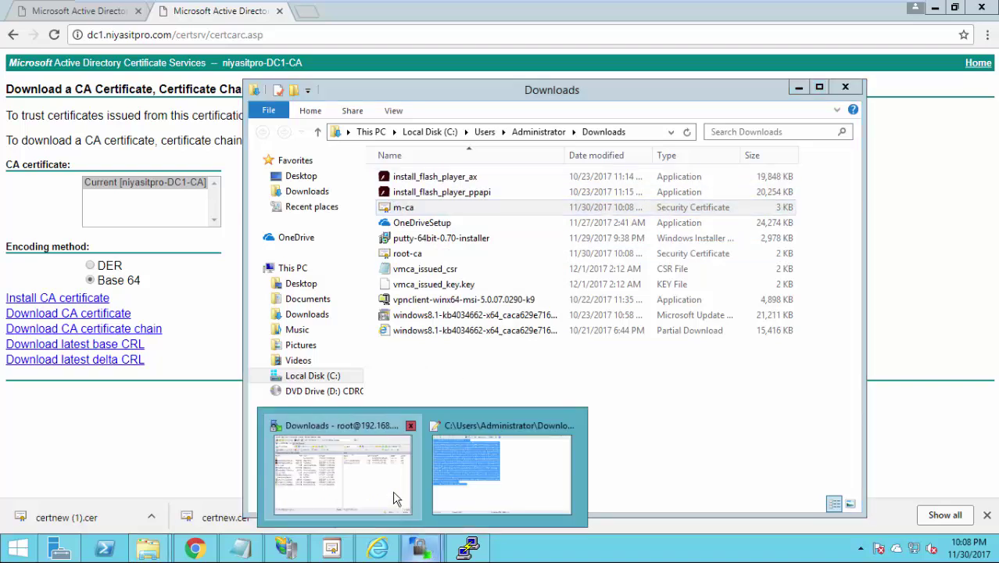
Open root-ca.cer in the WinSCP editor to check its contents, then close it.
click(375, 473)
click(155, 247)
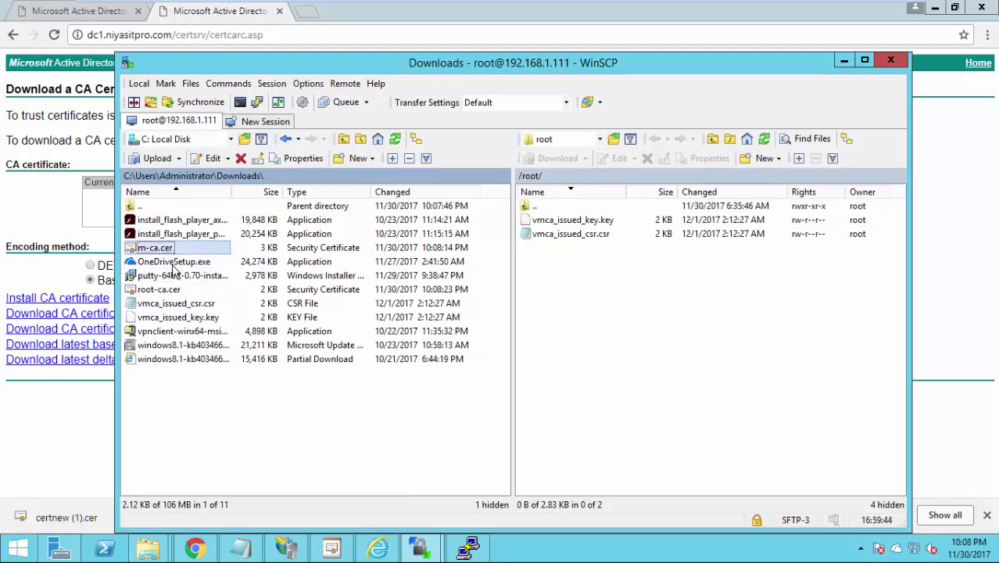
click(159, 289)
key(F4)
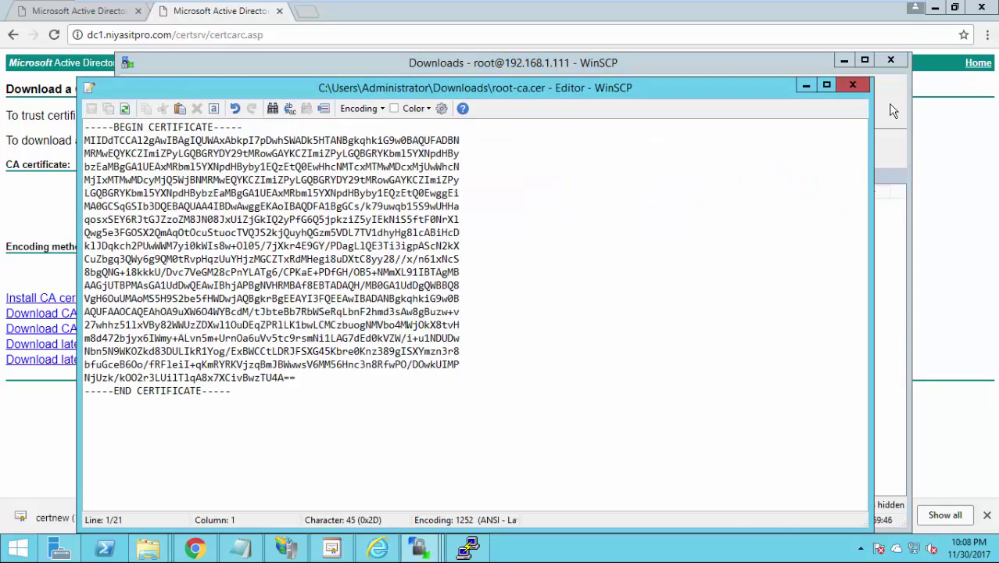
click(853, 85)
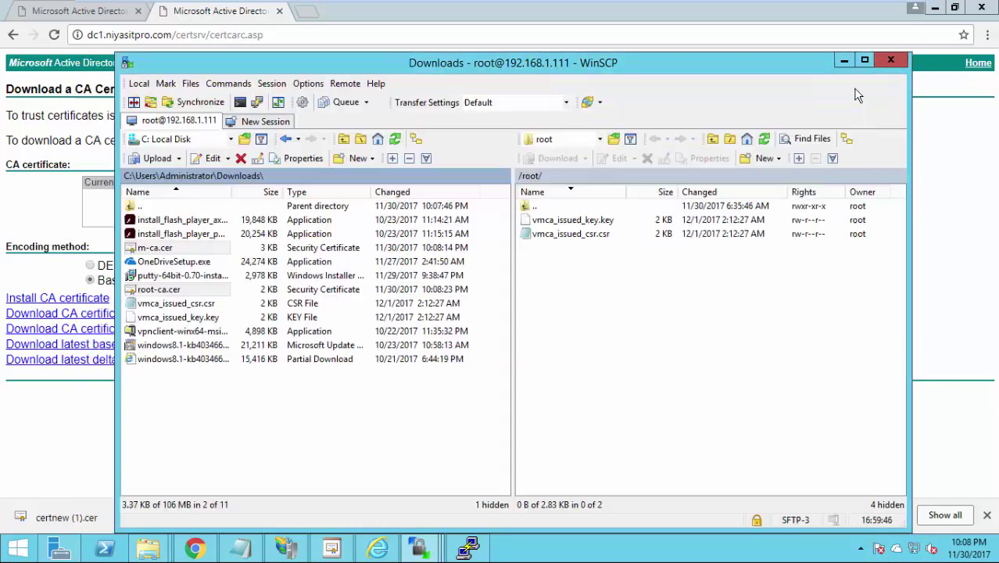
Upload m-ca.cer and root-ca.cer into the server's /root folder.
click(168, 234)
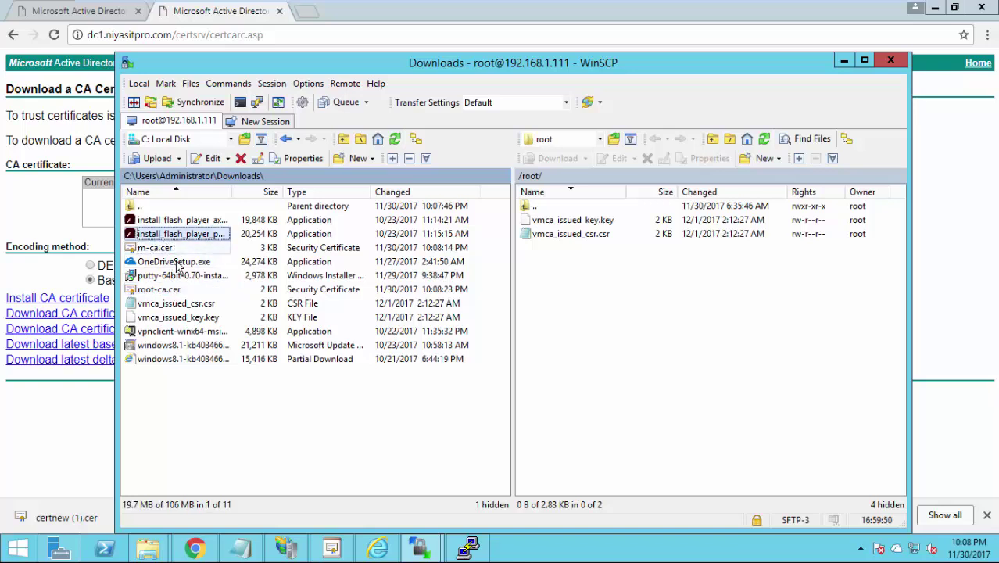
click(174, 247)
ctrl+click(168, 290)
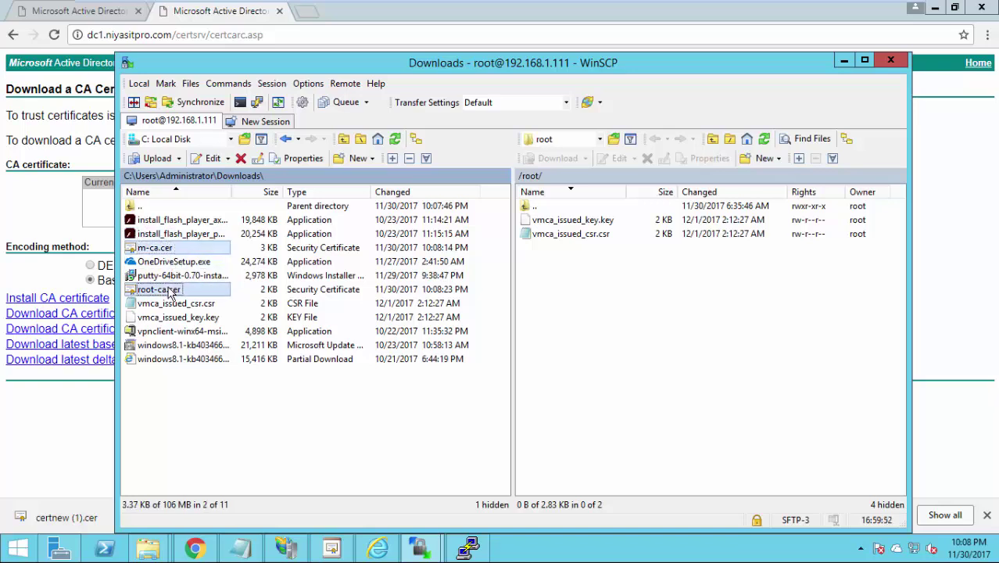
drag(171, 292, 615, 334)
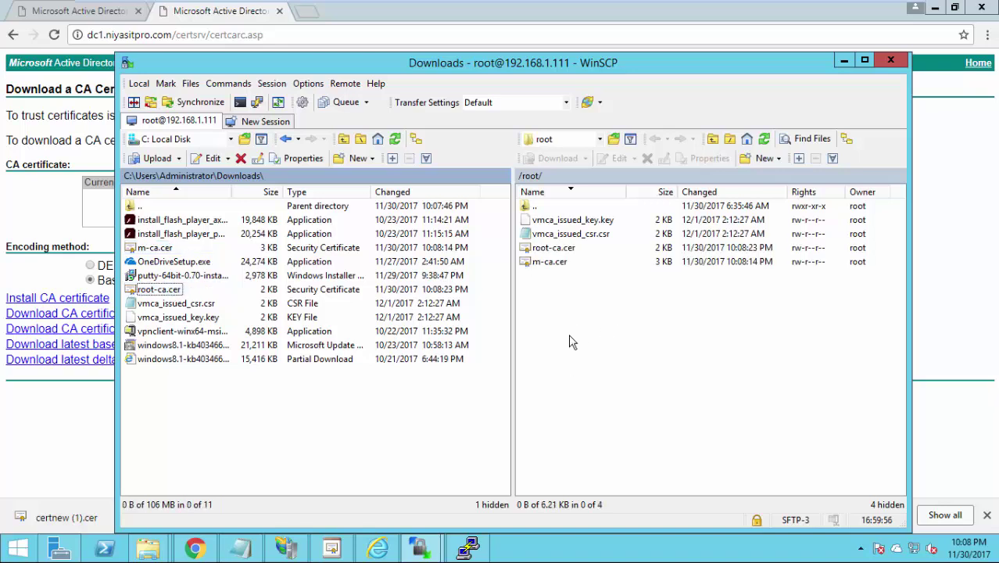
Choose option 1 in certificate-manager and give m-ca.cer as the custom certificate.
mouse_move(489, 548)
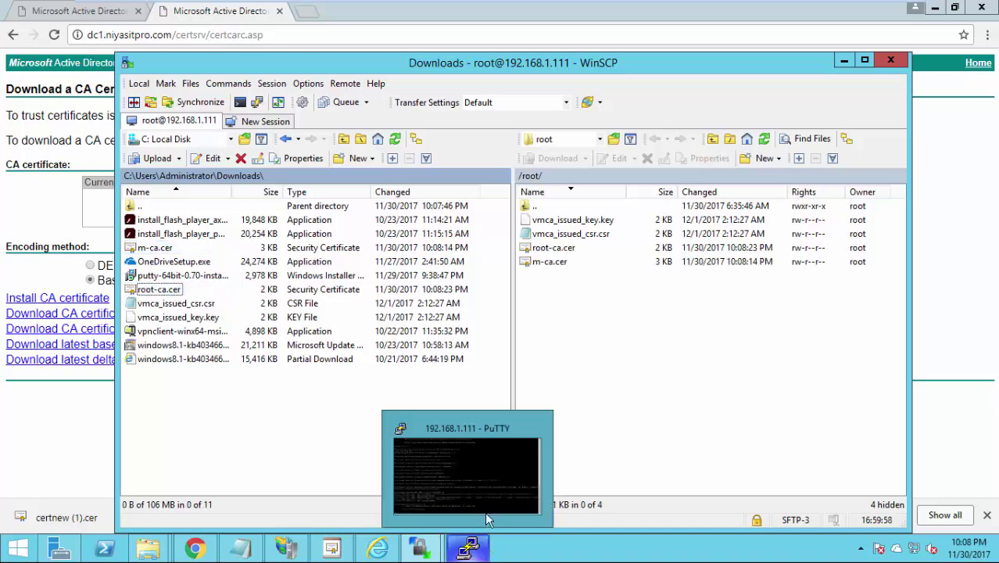
click(473, 470)
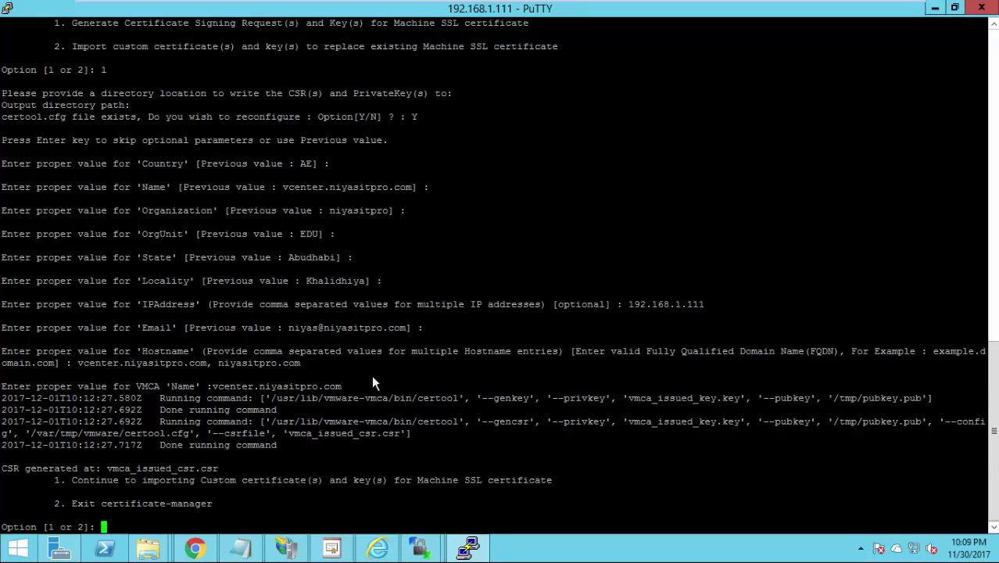
text(1)
key(Return)
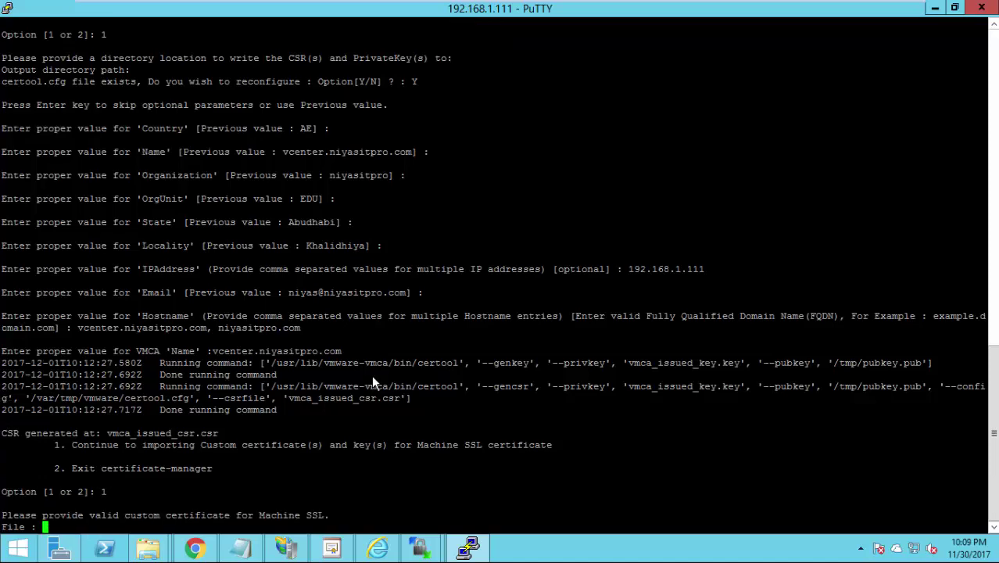
text(m-ca.cer)
key(Return)
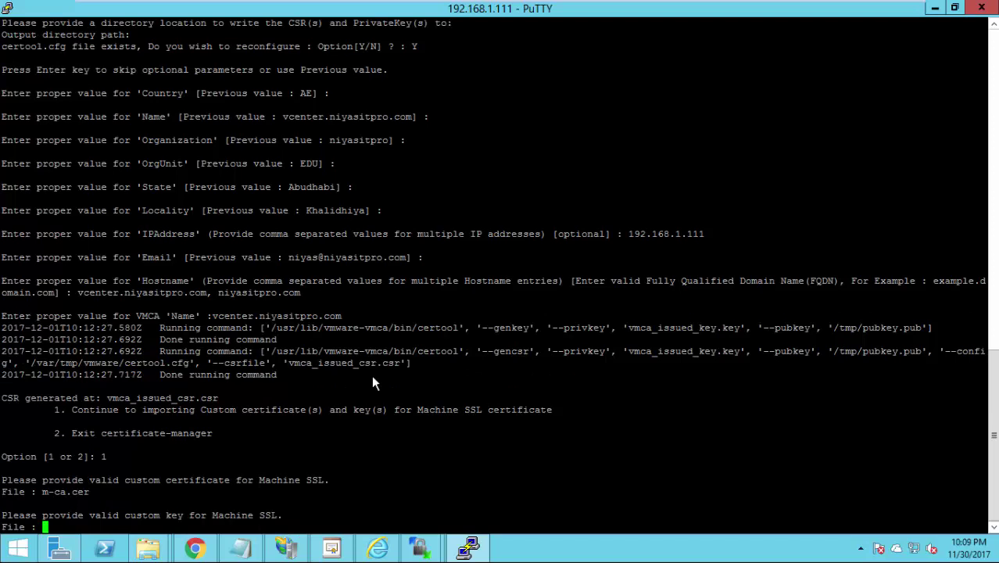
Copy the key file name from WinSCP and enter vmca_issued_key.key as the custom key.
mouse_move(420, 547)
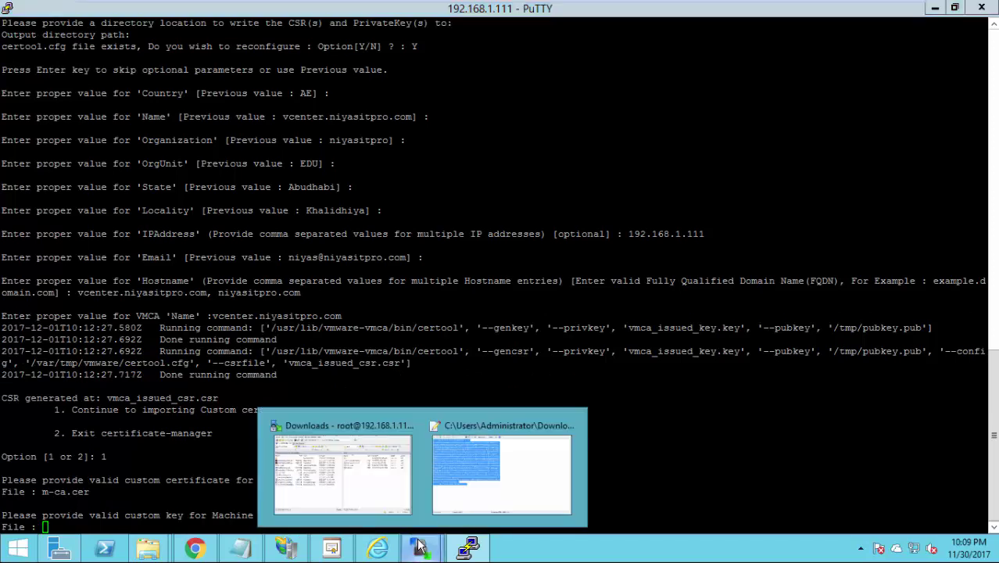
click(400, 477)
right_click(563, 226)
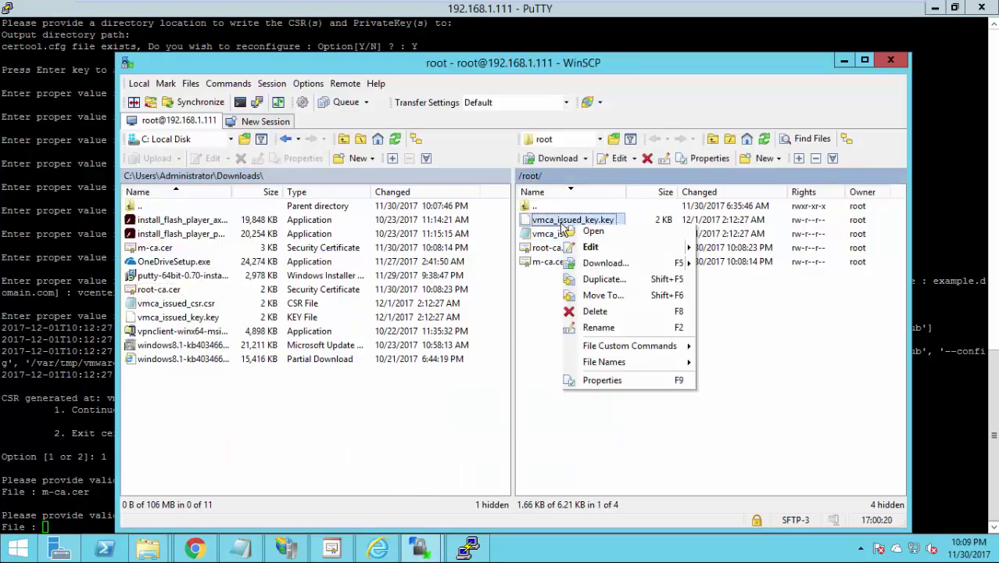
click(598, 327)
key(End)
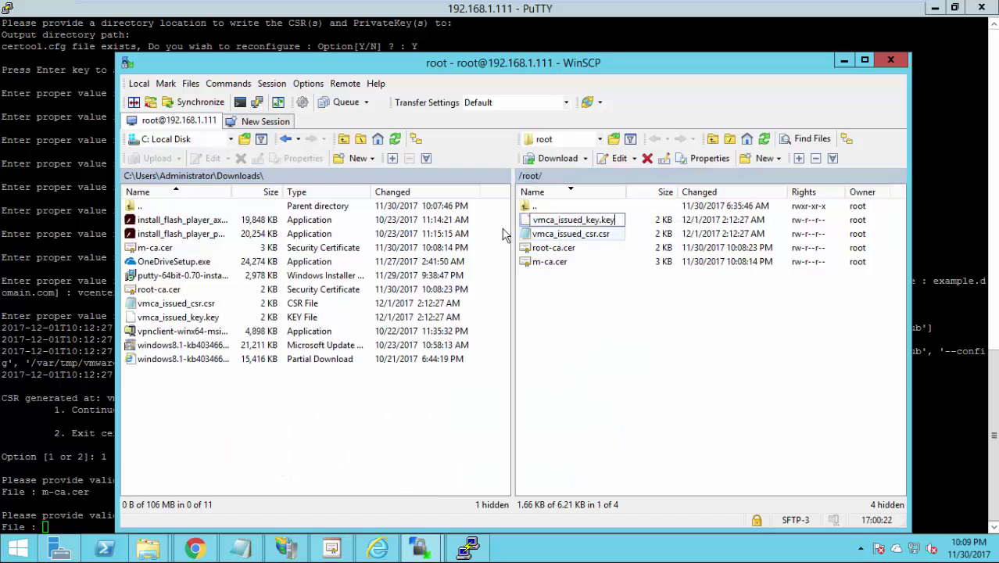
key(ctrl+a)
key(ctrl+c)
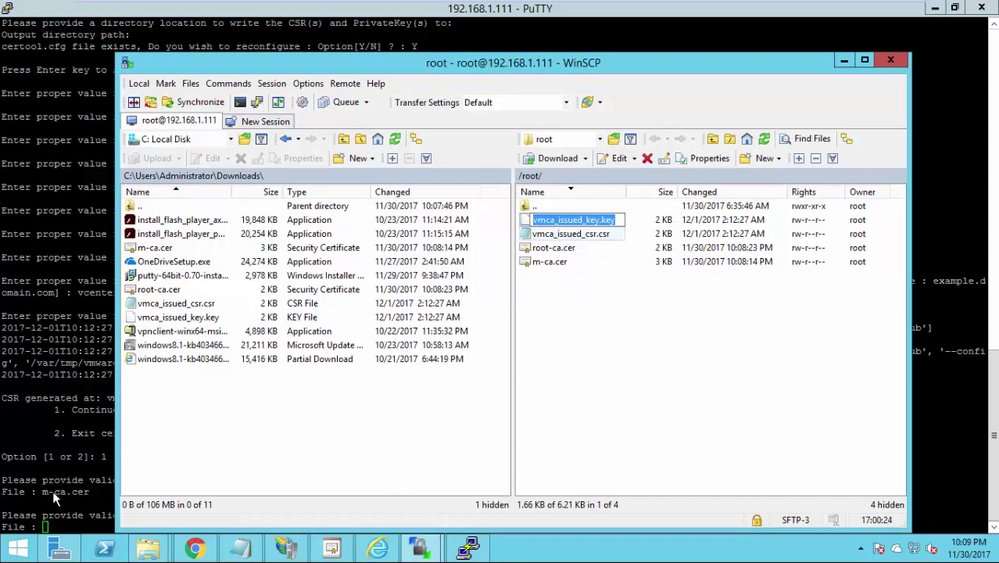
click(53, 490)
right_click(109, 532)
key(Return)
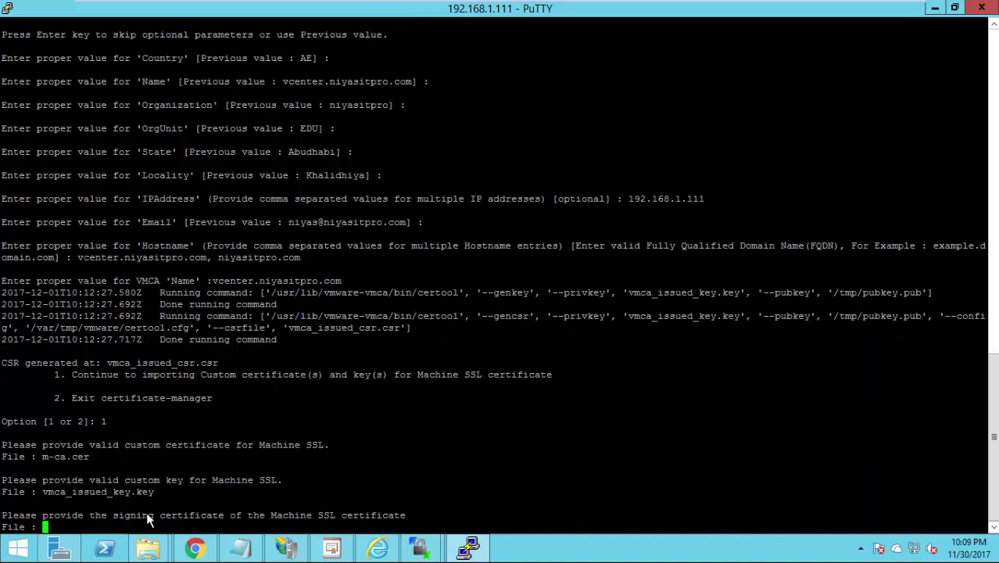
Enter root-ca.cer as the signing certificate and confirm the replacement with Y.
mouse_move(417, 547)
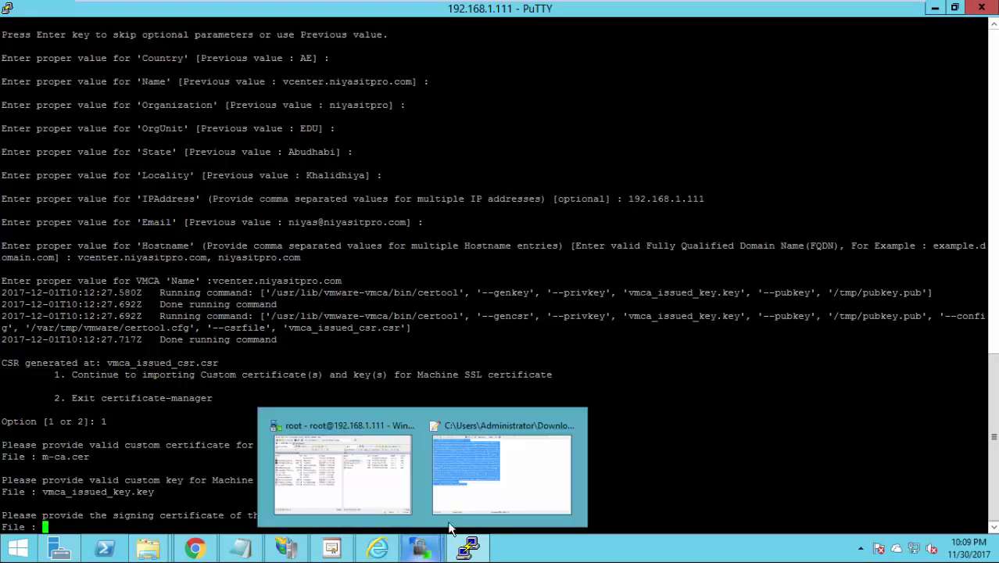
click(383, 493)
click(551, 247)
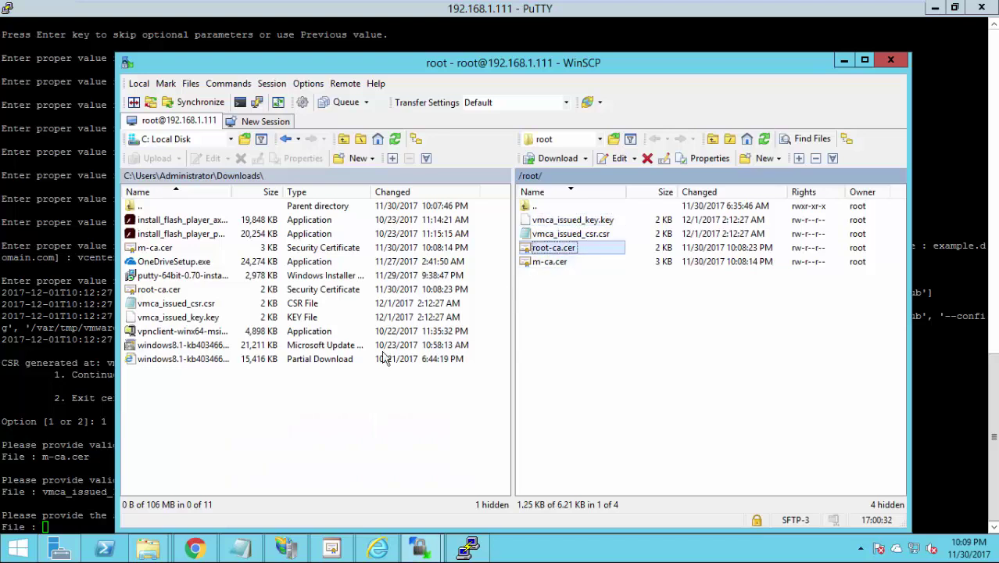
click(75, 472)
text(ro)
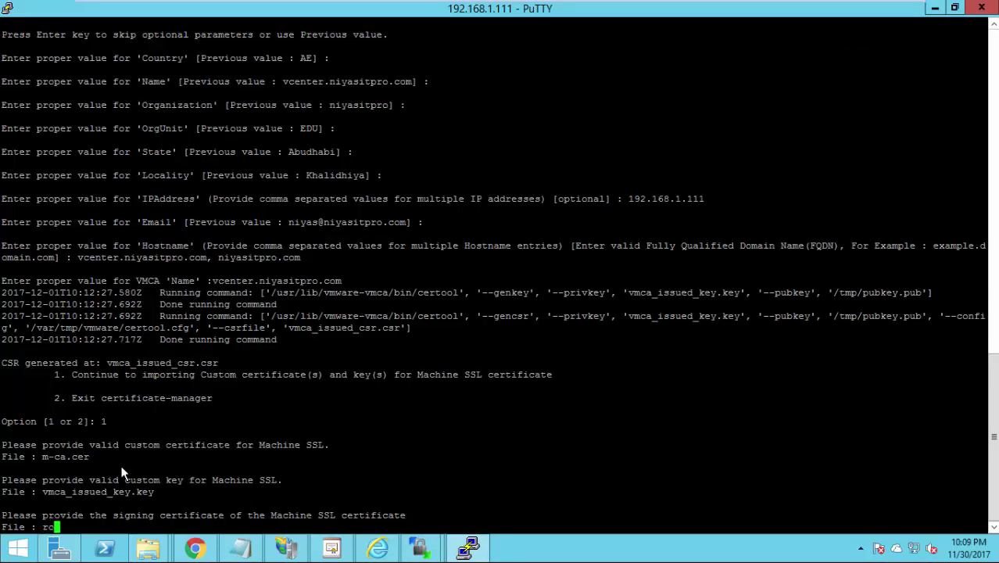
text(ot-ca.cer)
key(Return)
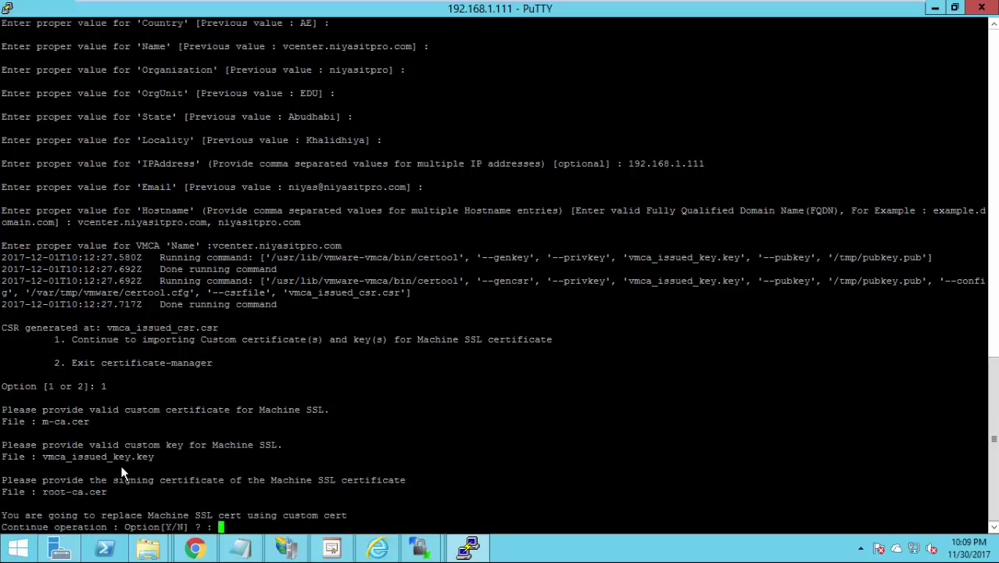
text(Y)
key(Return)
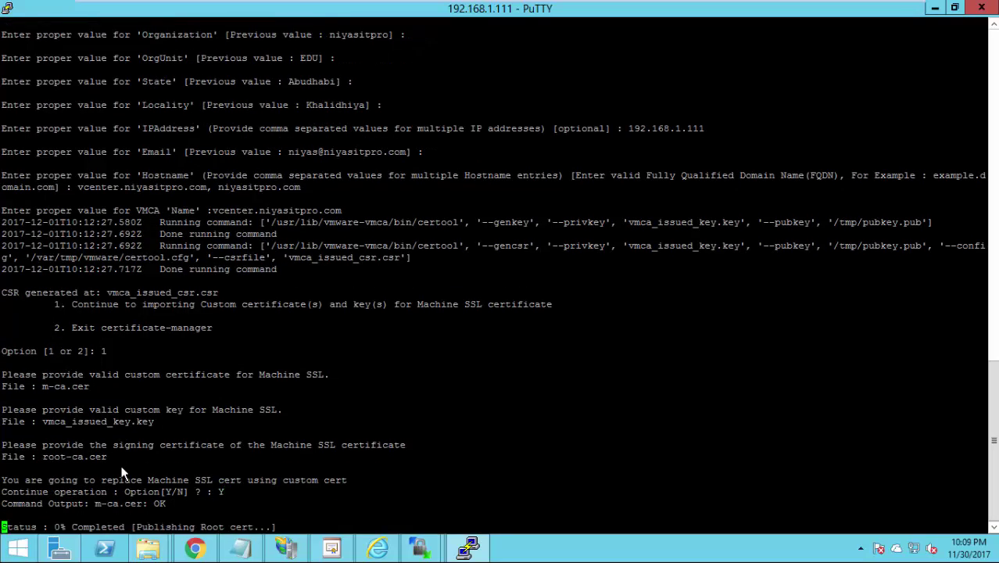
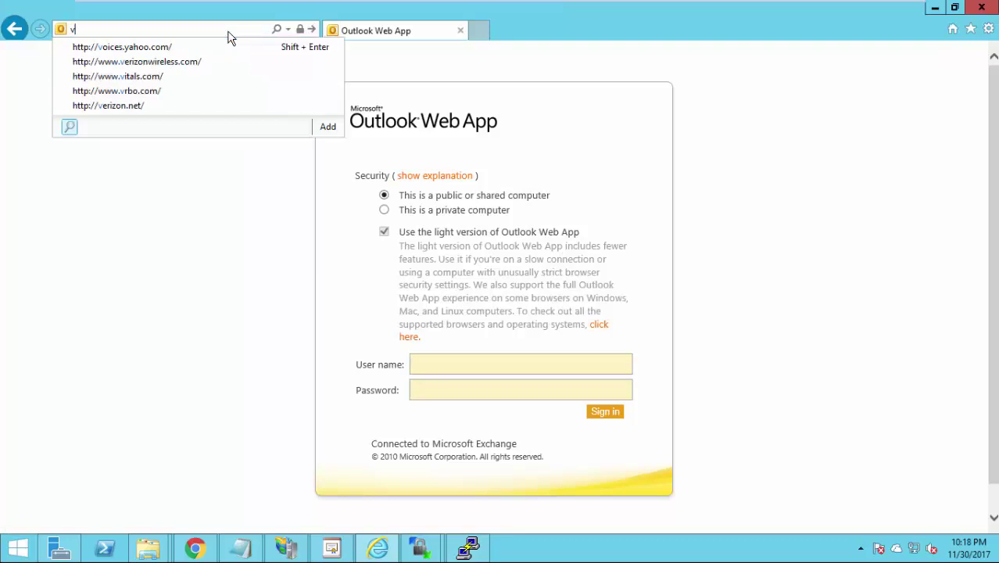
key(BackSpace)
text(htt)
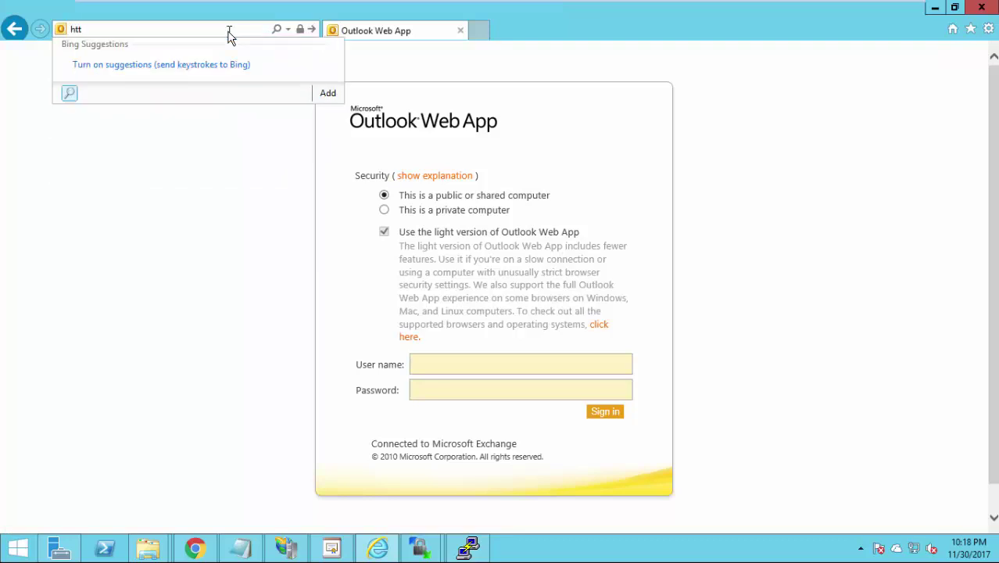
text(ps://vec)
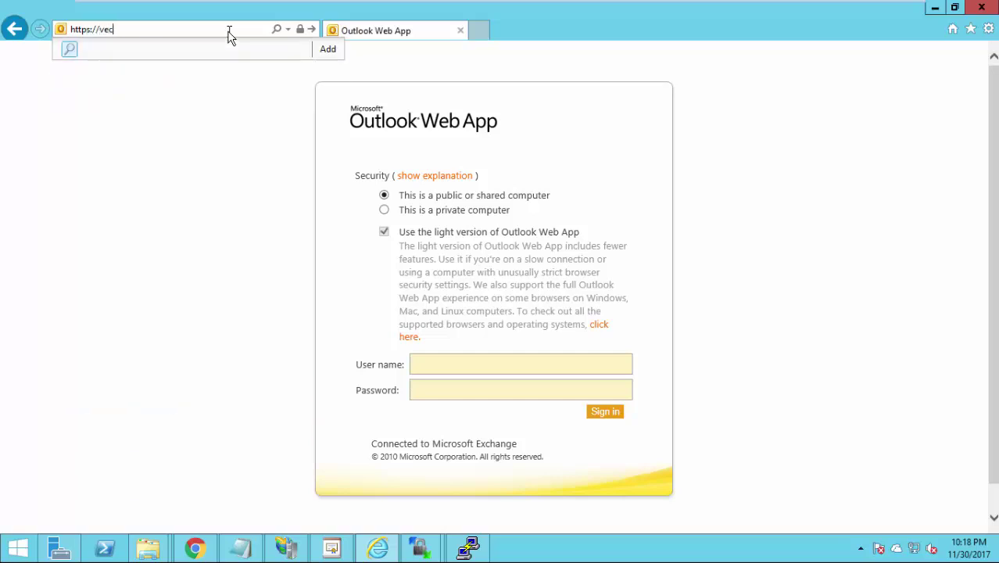
key(BackSpace)
key(BackSpace)
text(center.niyasitpro.com)
key(Return)
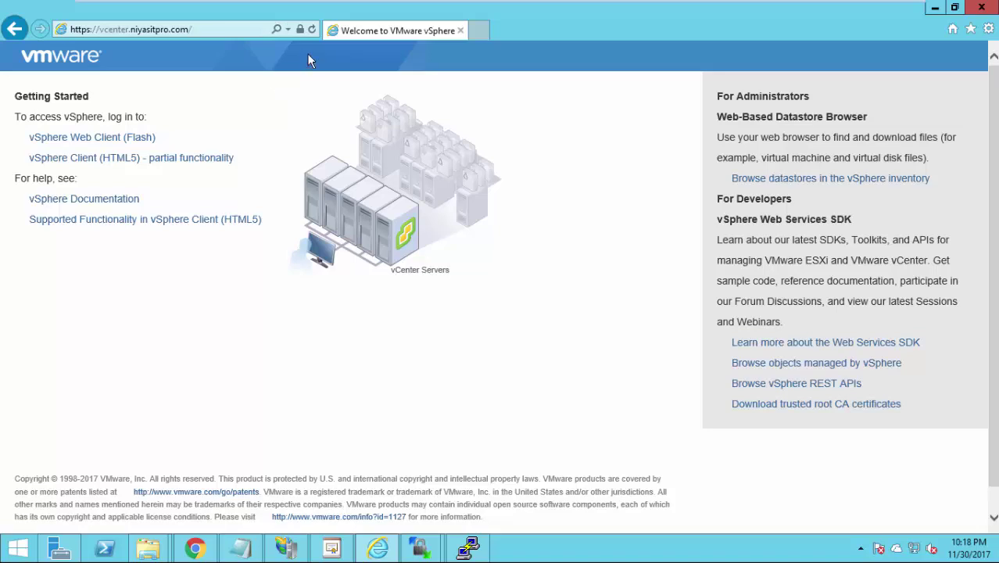
Verify the niyasitpro-DC1-CA certificate path shows OK, then launch the vSphere Web Client (Flash).
click(300, 30)
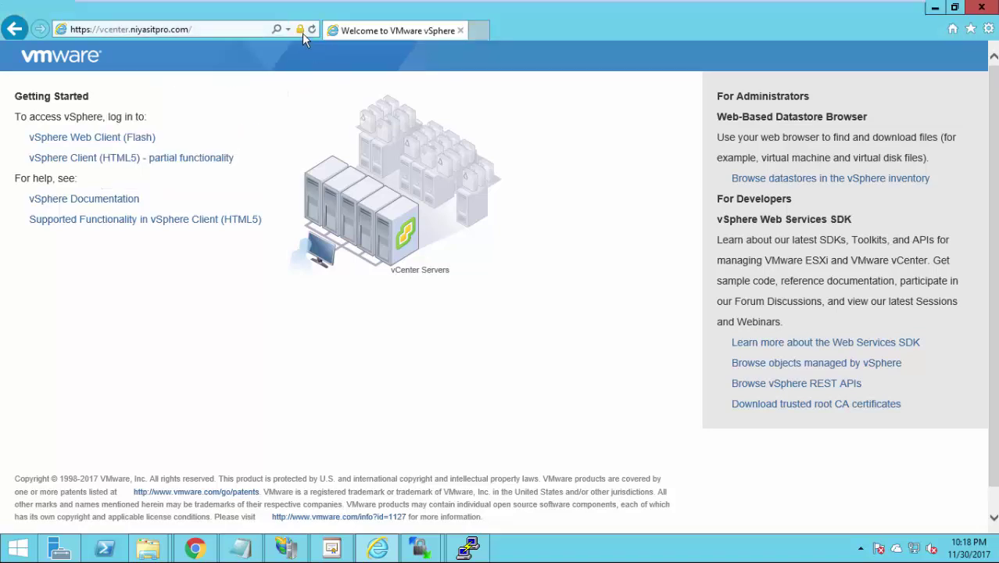
click(301, 32)
click(211, 175)
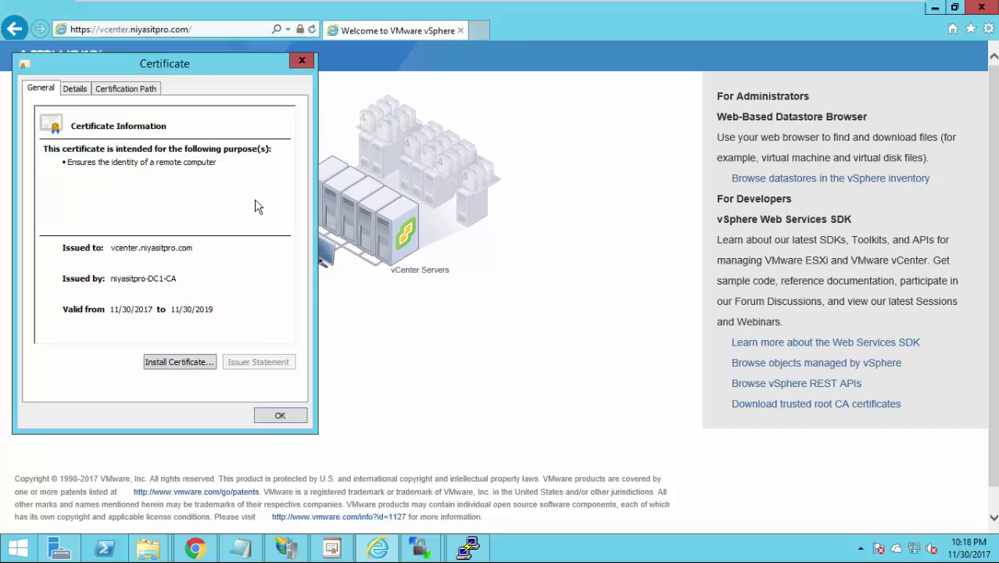
click(78, 89)
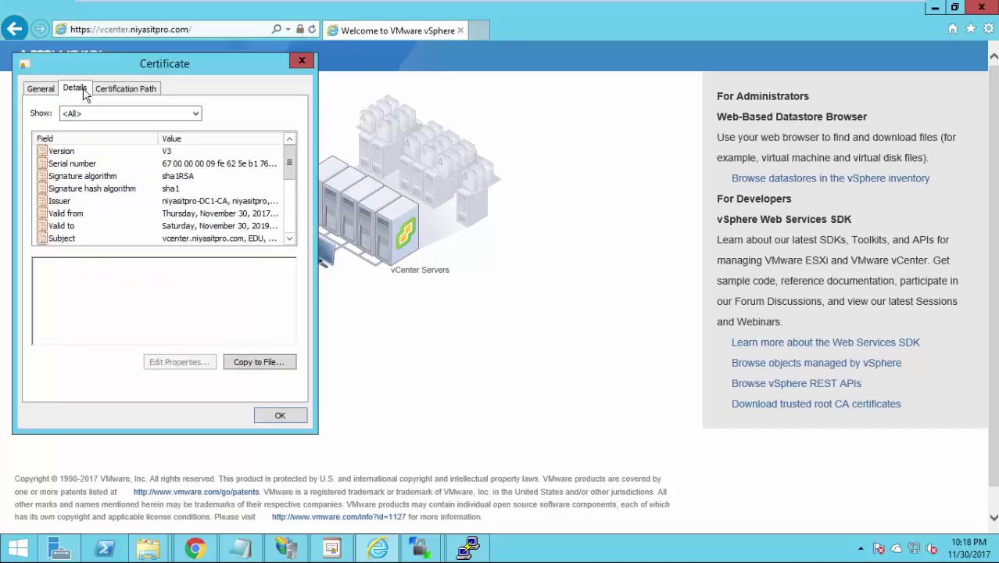
click(119, 89)
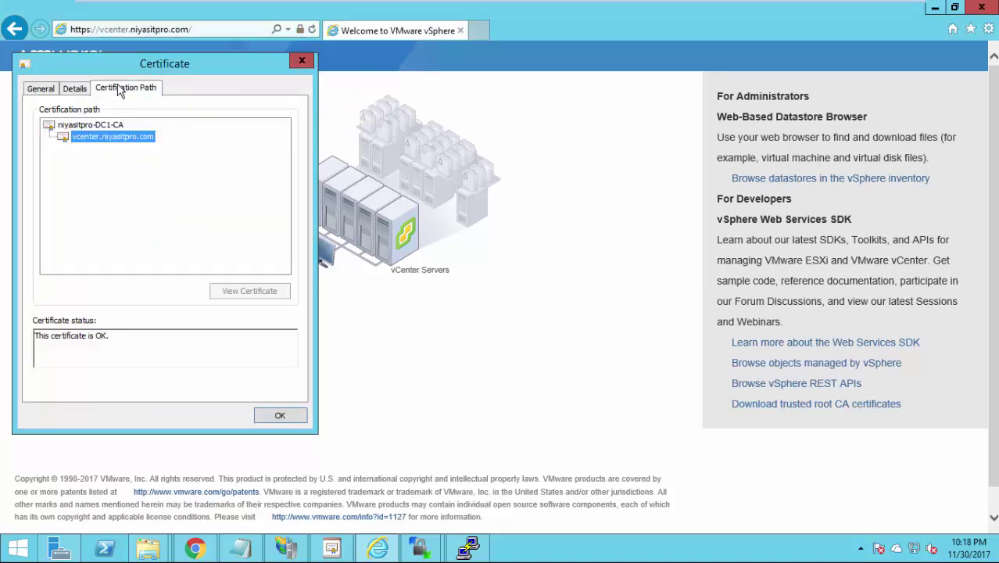
click(279, 415)
click(124, 139)
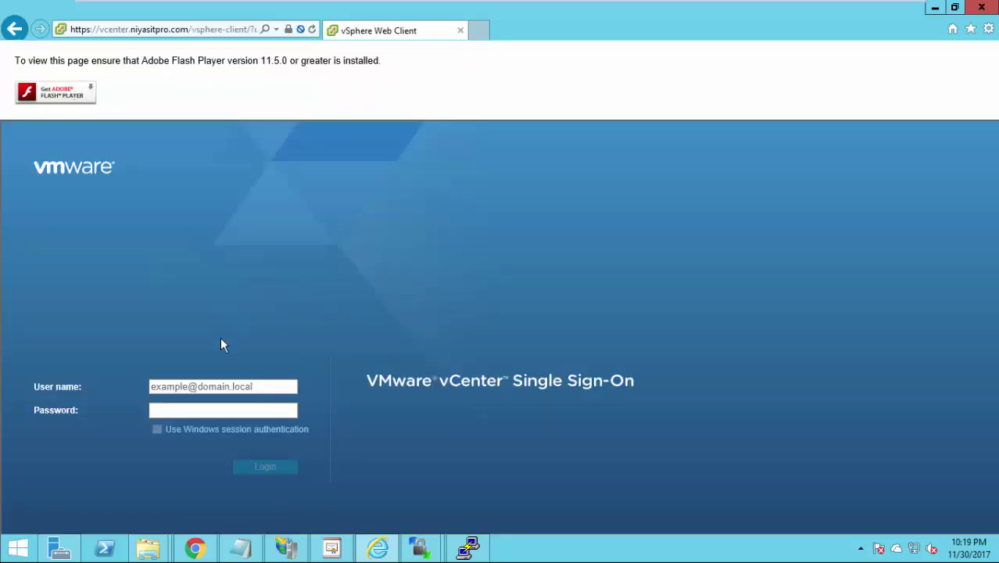
click(288, 29)
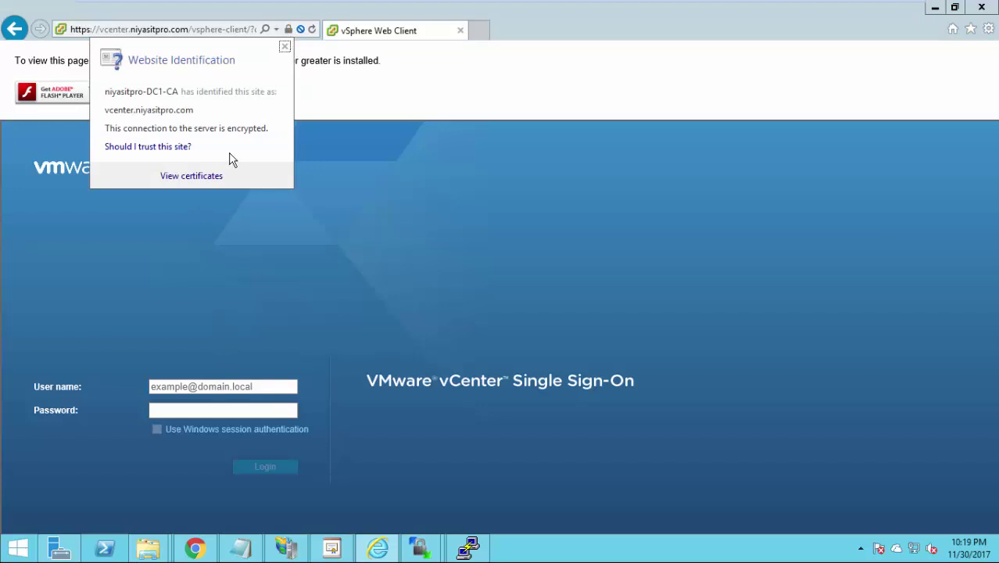
click(199, 176)
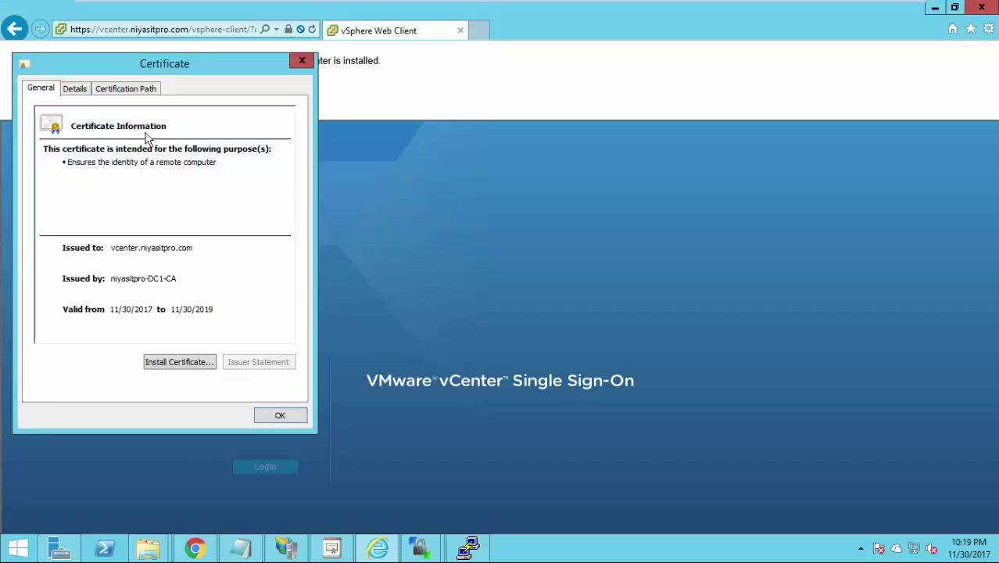
click(137, 91)
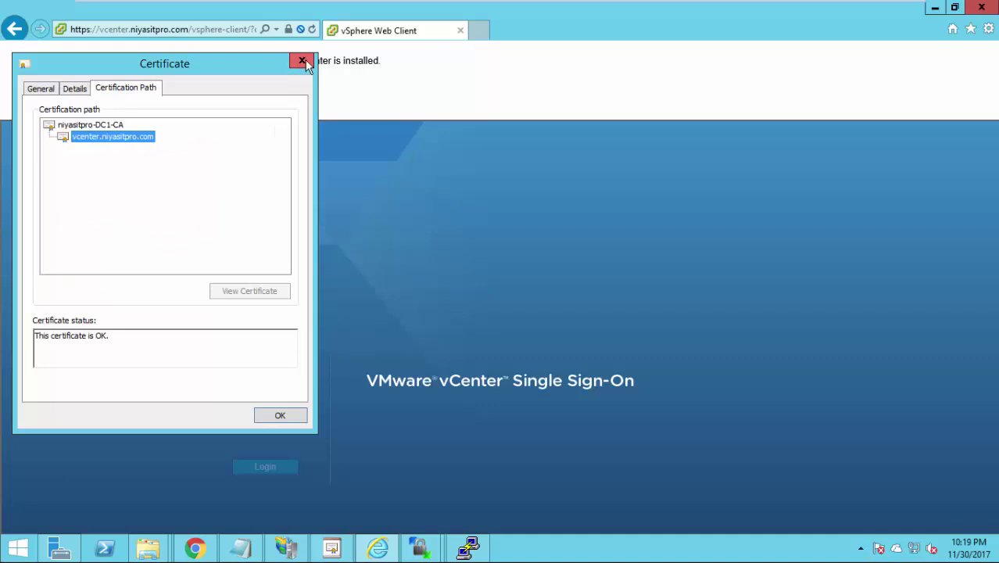
click(303, 61)
mouse_move(731, 4)
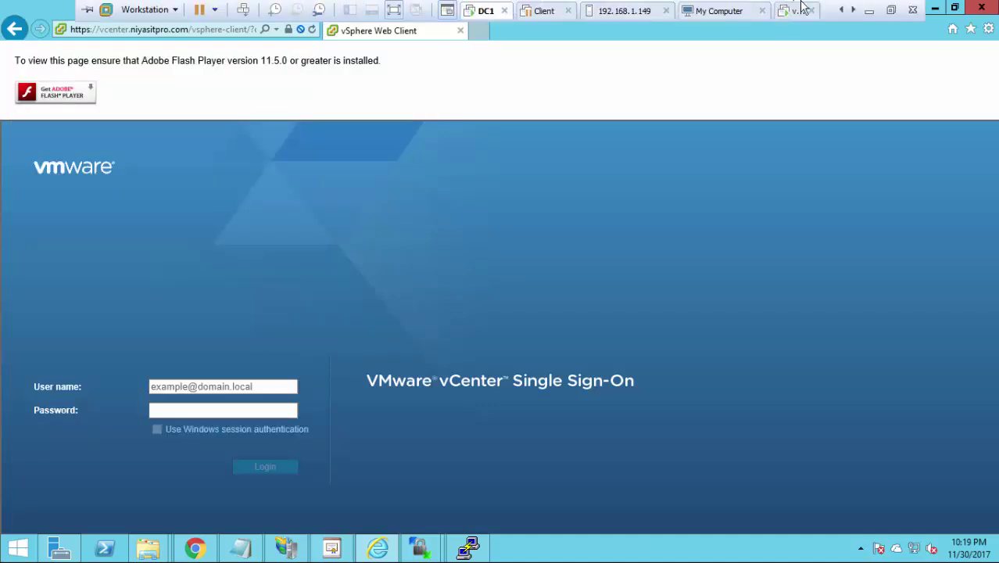